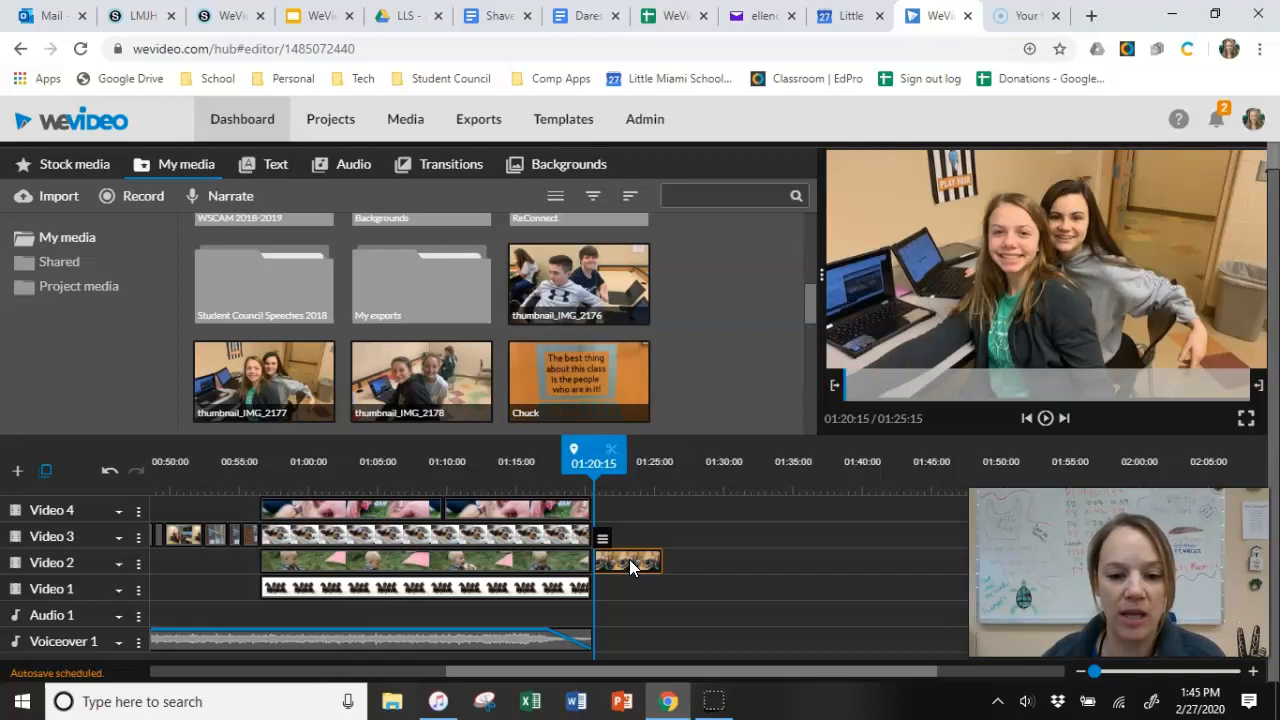
- Scale the photo clip on Video 2 to 0.67, move it against the frame's left edge at about x 8, y 178, and save
double_click(629, 566)
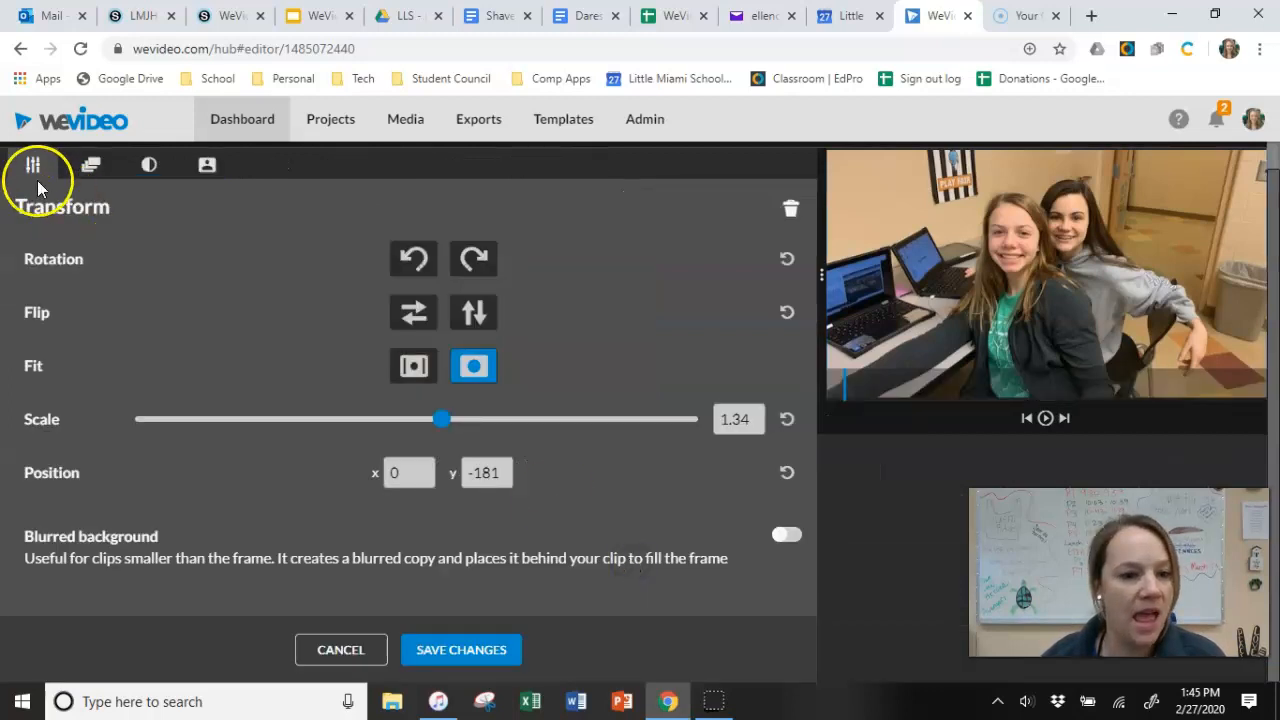
click(390, 418)
click(357, 417)
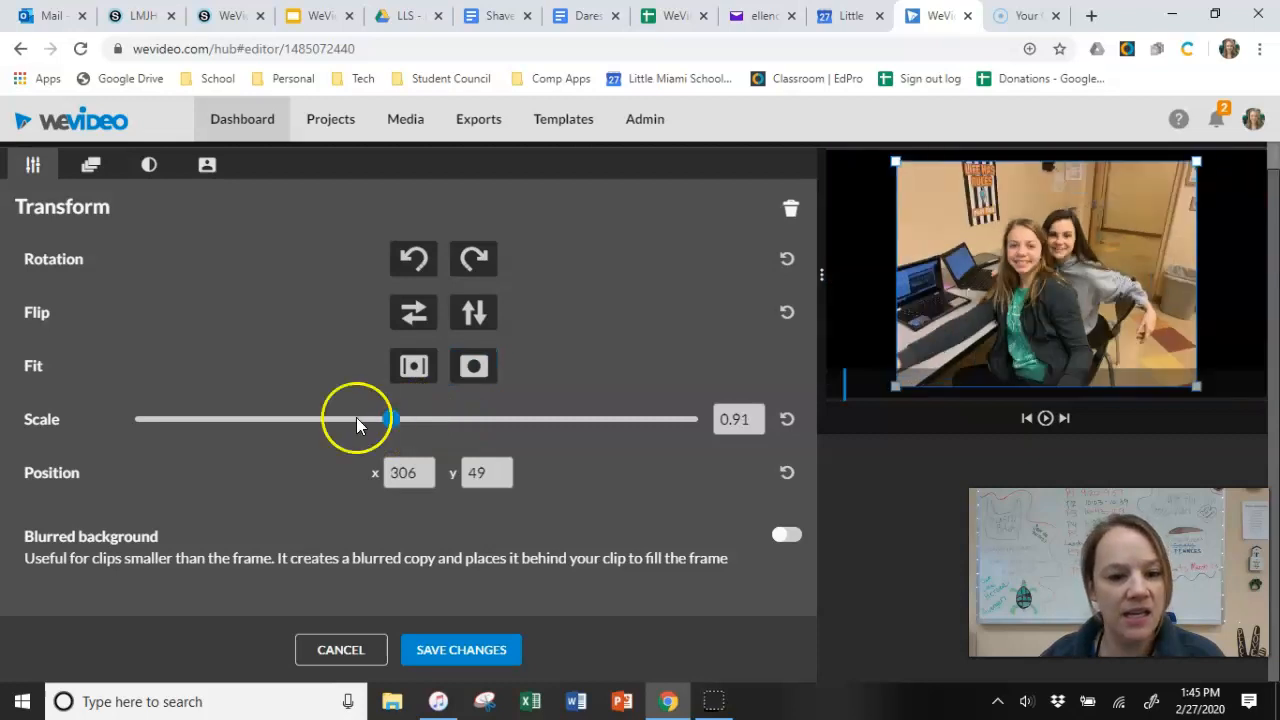
drag(357, 417, 323, 423)
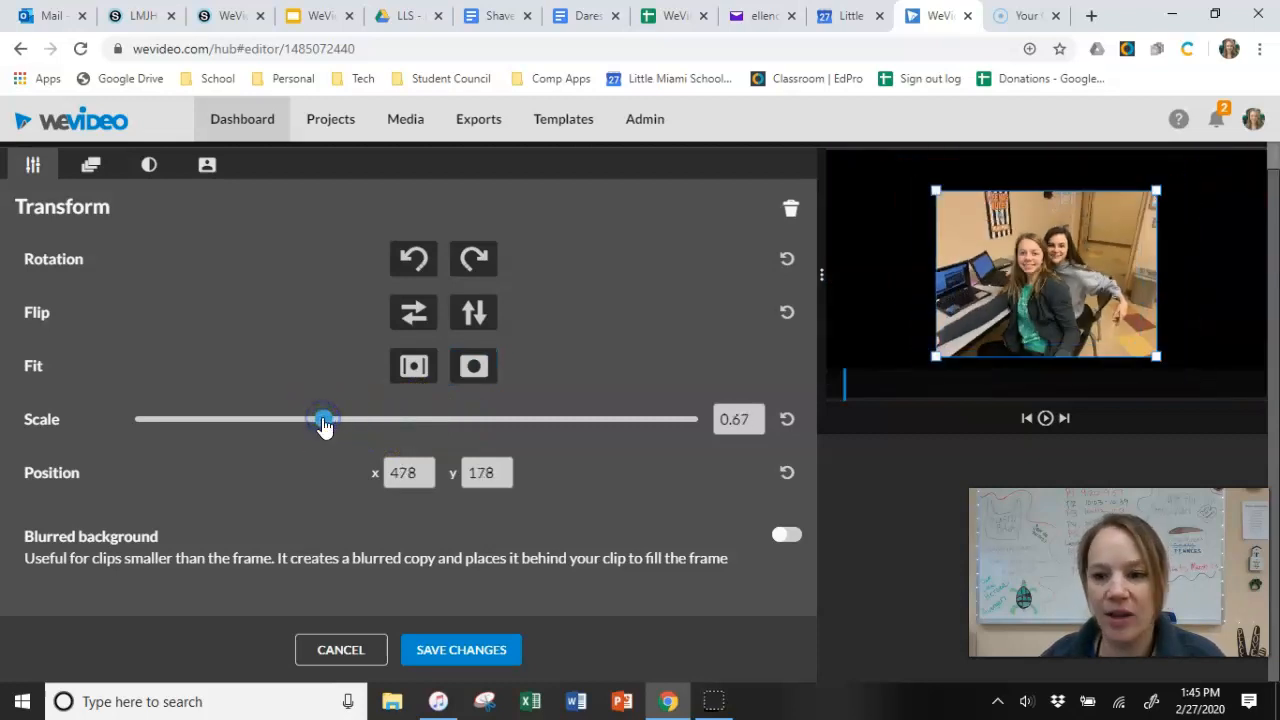
drag(1037, 300, 931, 297)
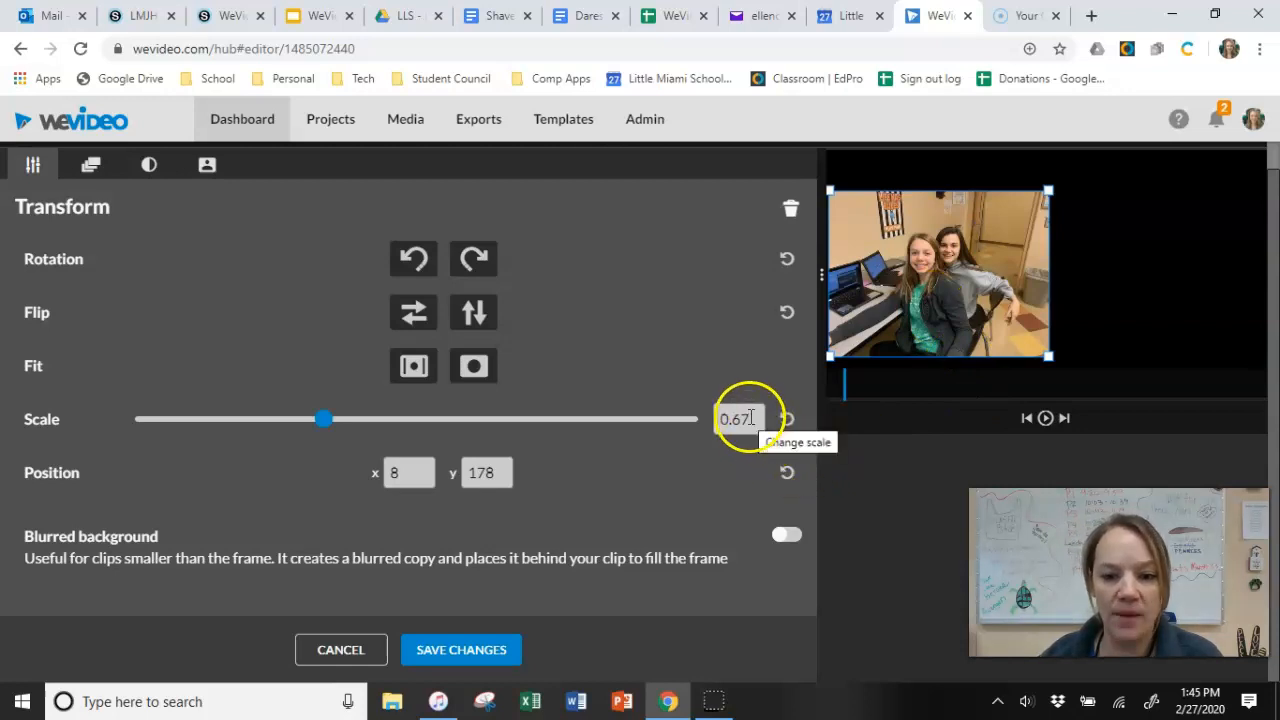
drag(750, 420, 722, 421)
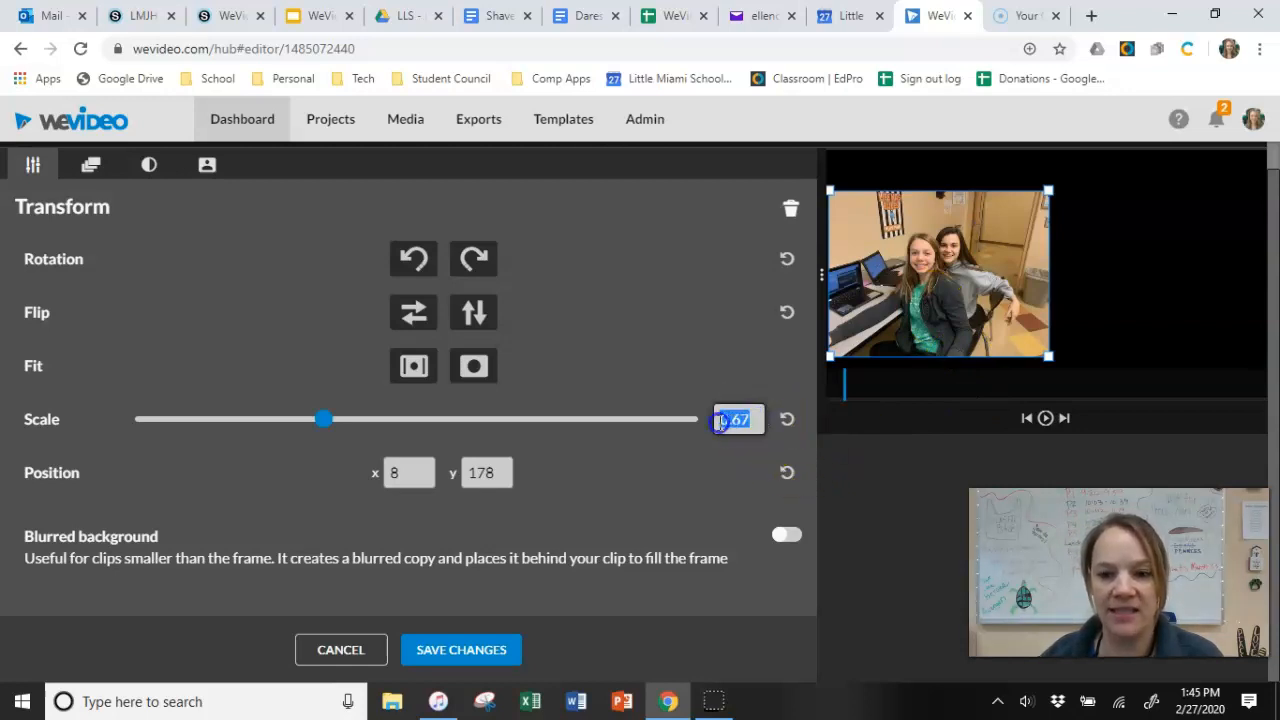
click(702, 527)
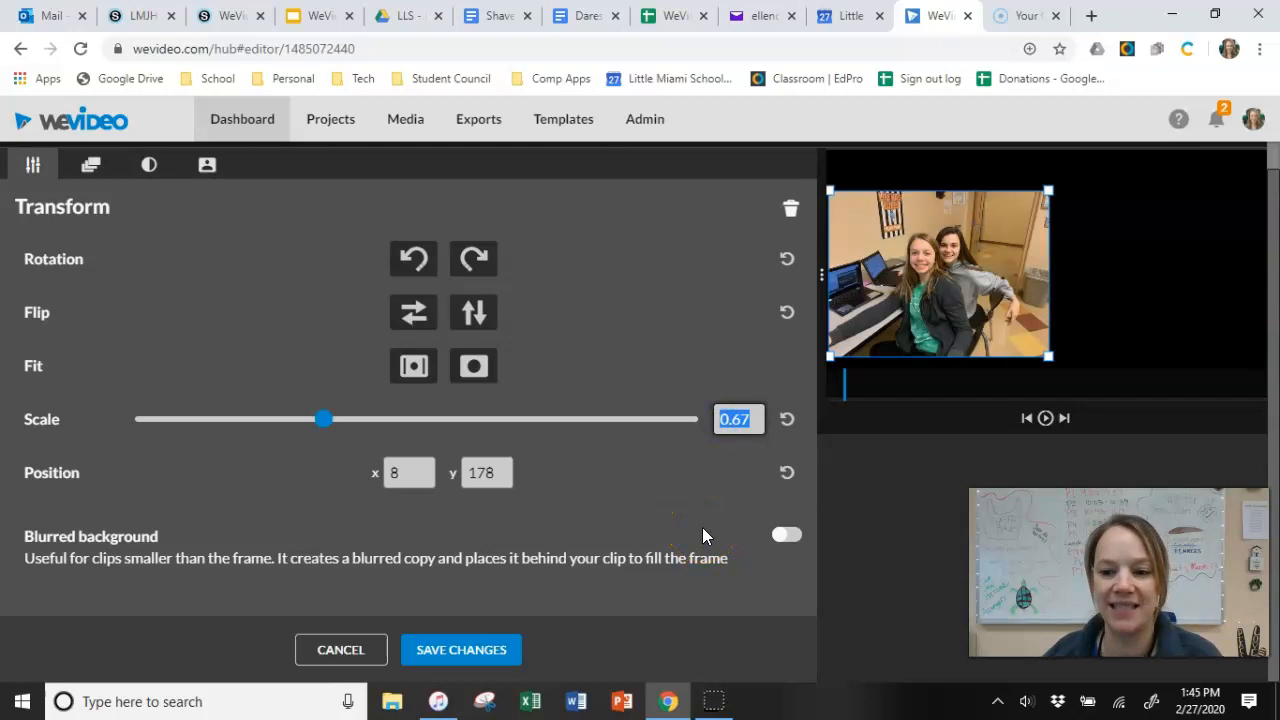
click(480, 650)
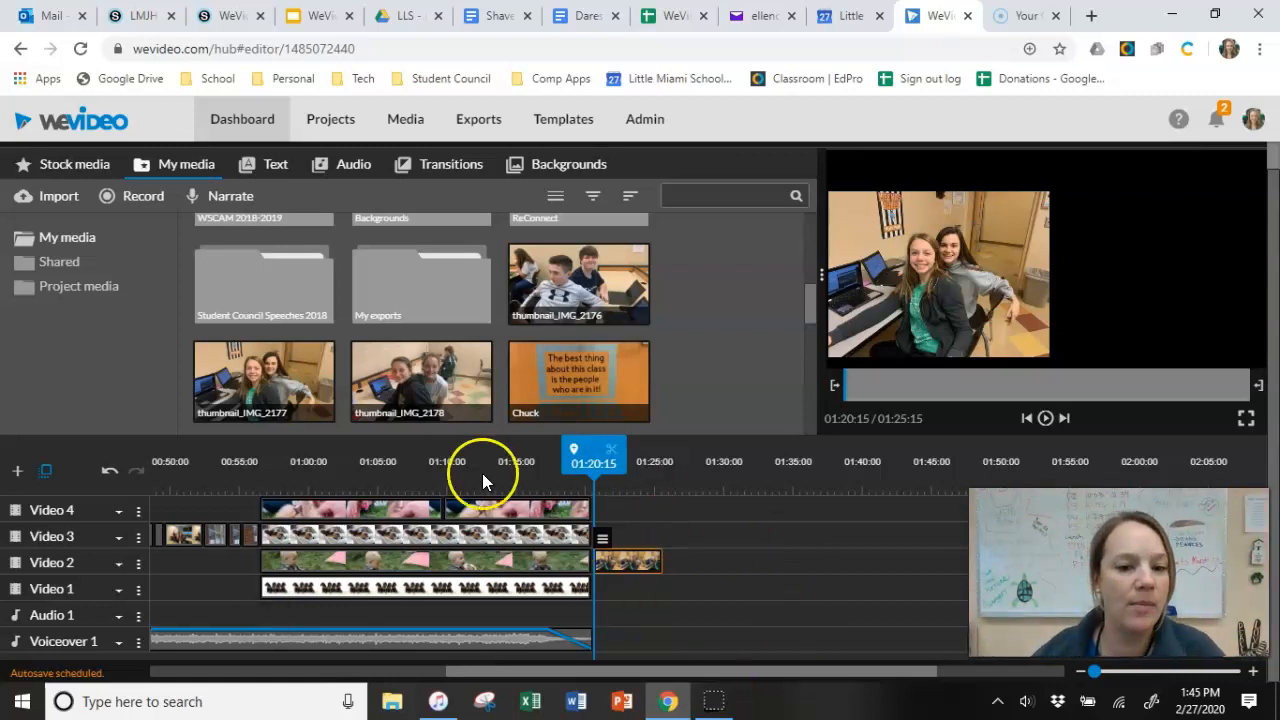
- Place thumbnail_IMG_2178 on Video 3 directly above the first photo clip and set its scale to 0.67
drag(414, 375, 619, 539)
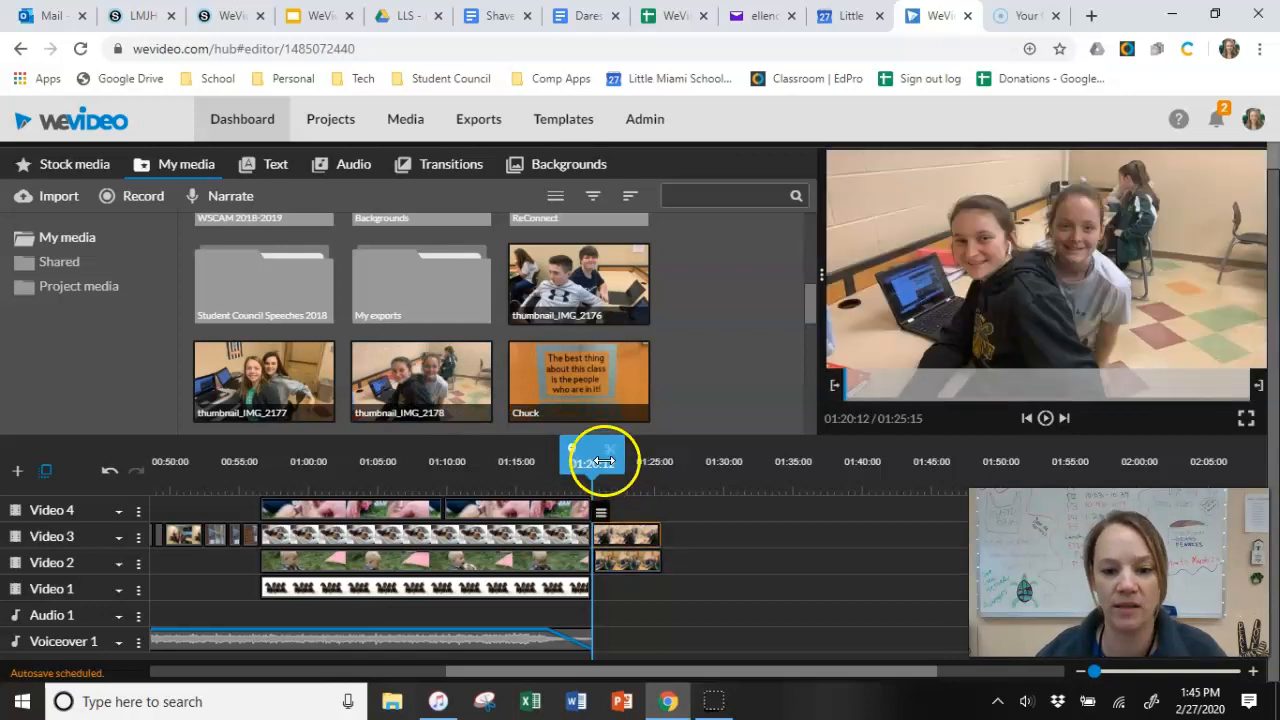
drag(603, 461, 581, 462)
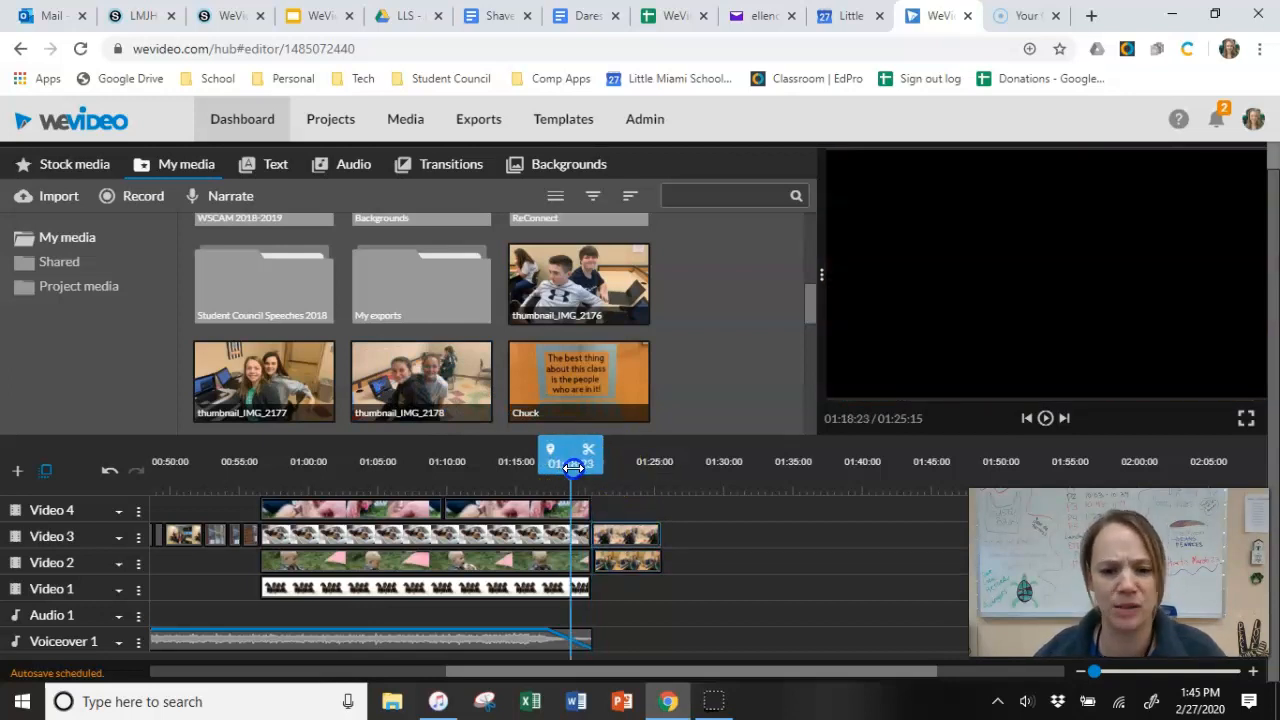
double_click(633, 533)
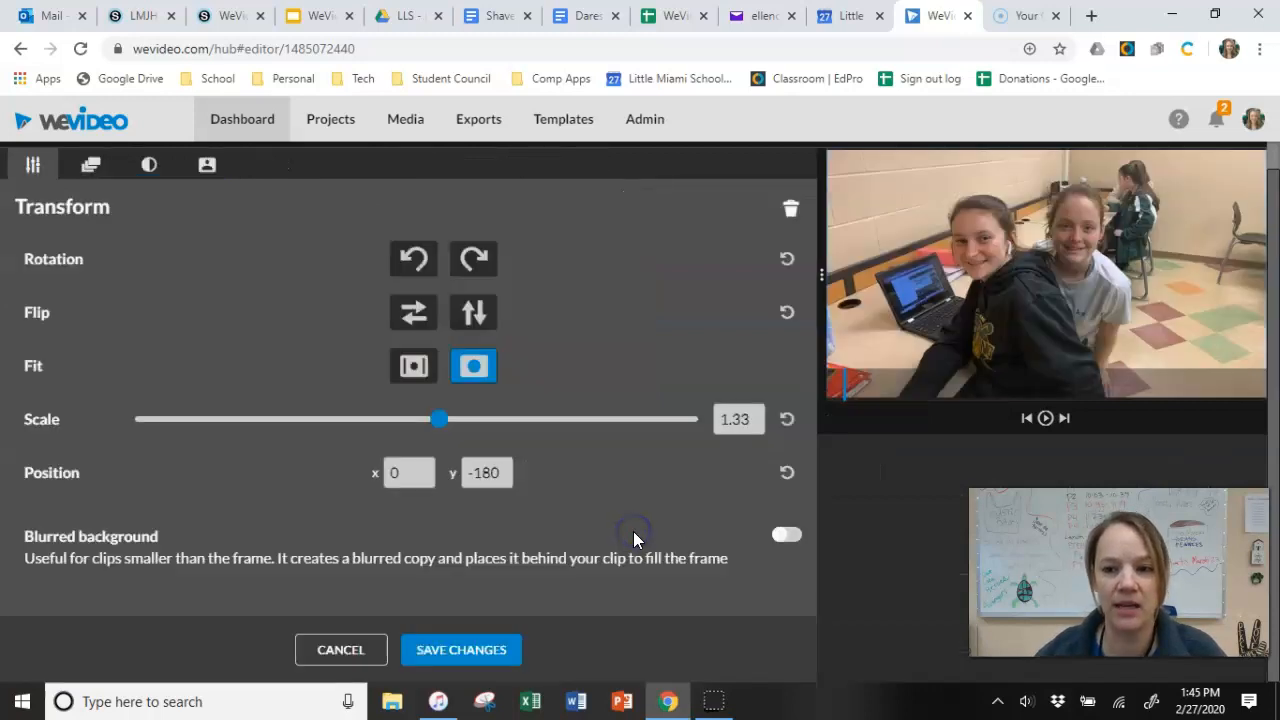
click(757, 420)
key(BackSpace)
key(BackSpace)
key(BackSpace)
key(BackSpace)
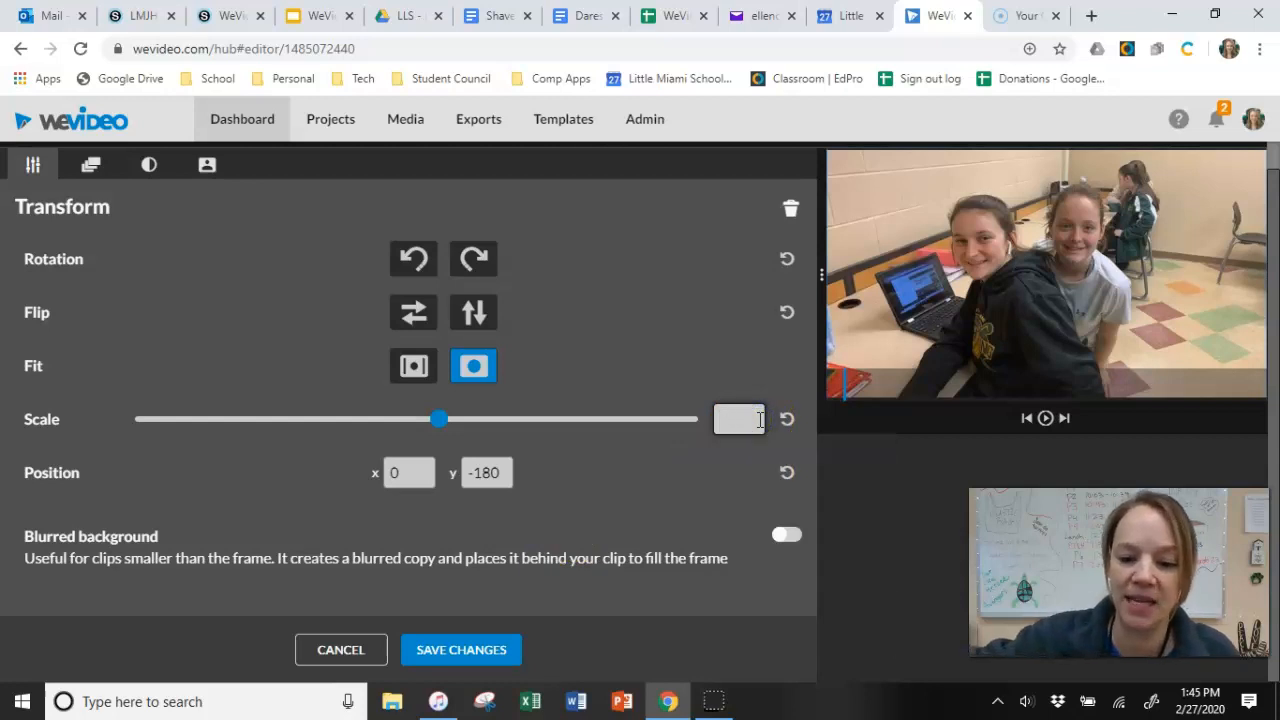
text(0.)
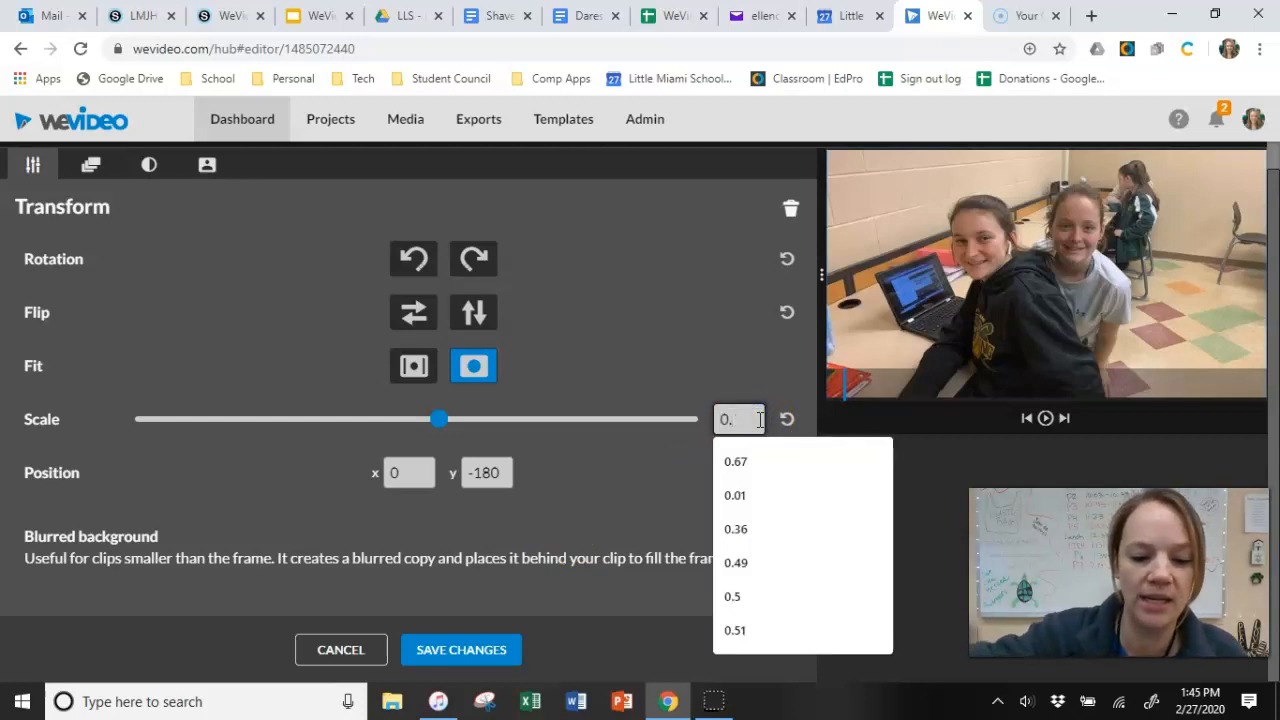
text(67)
key(Return)
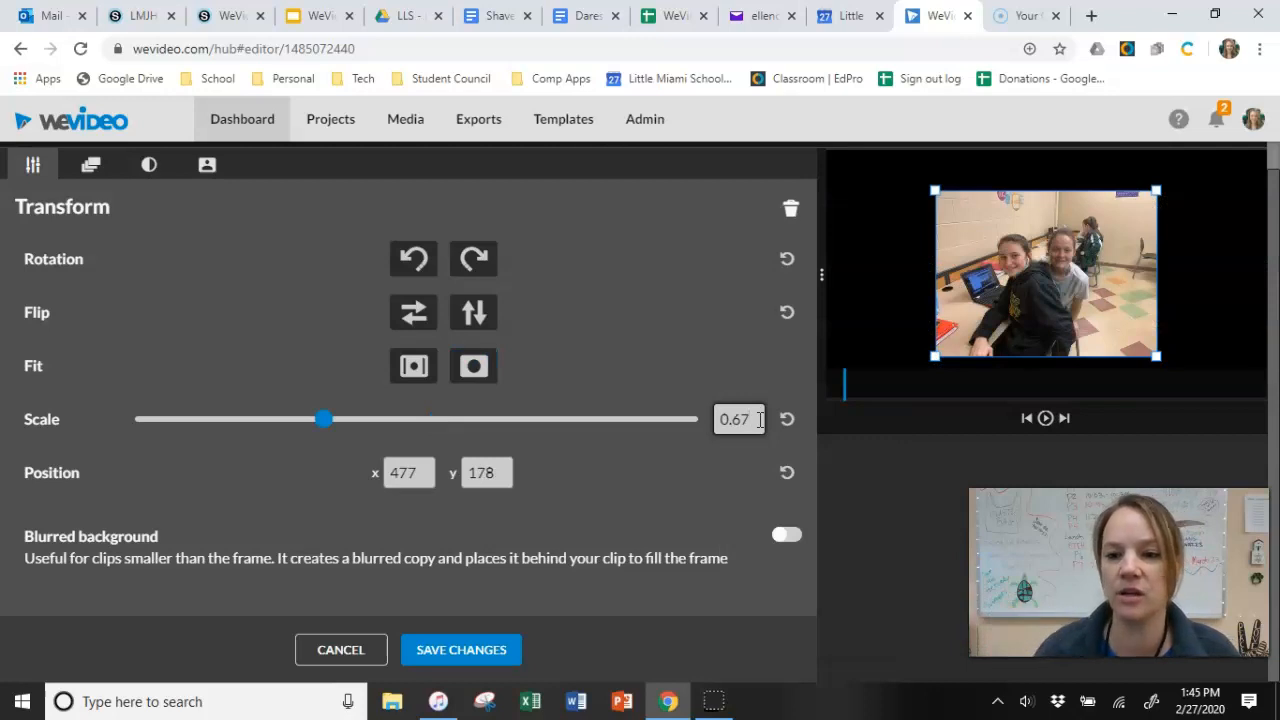
- Move the second photo beside the first one, on the frame's right side, at about x 987, y 178
drag(1058, 290, 1161, 289)
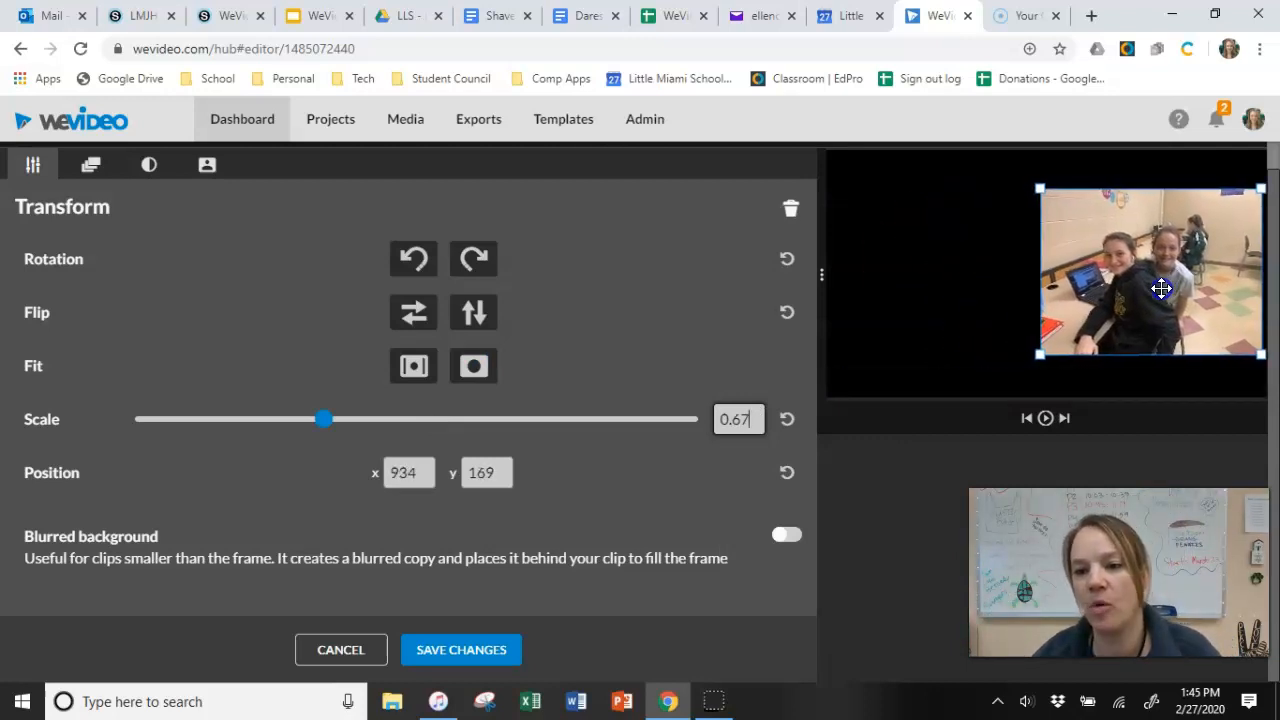
drag(846, 388, 812, 397)
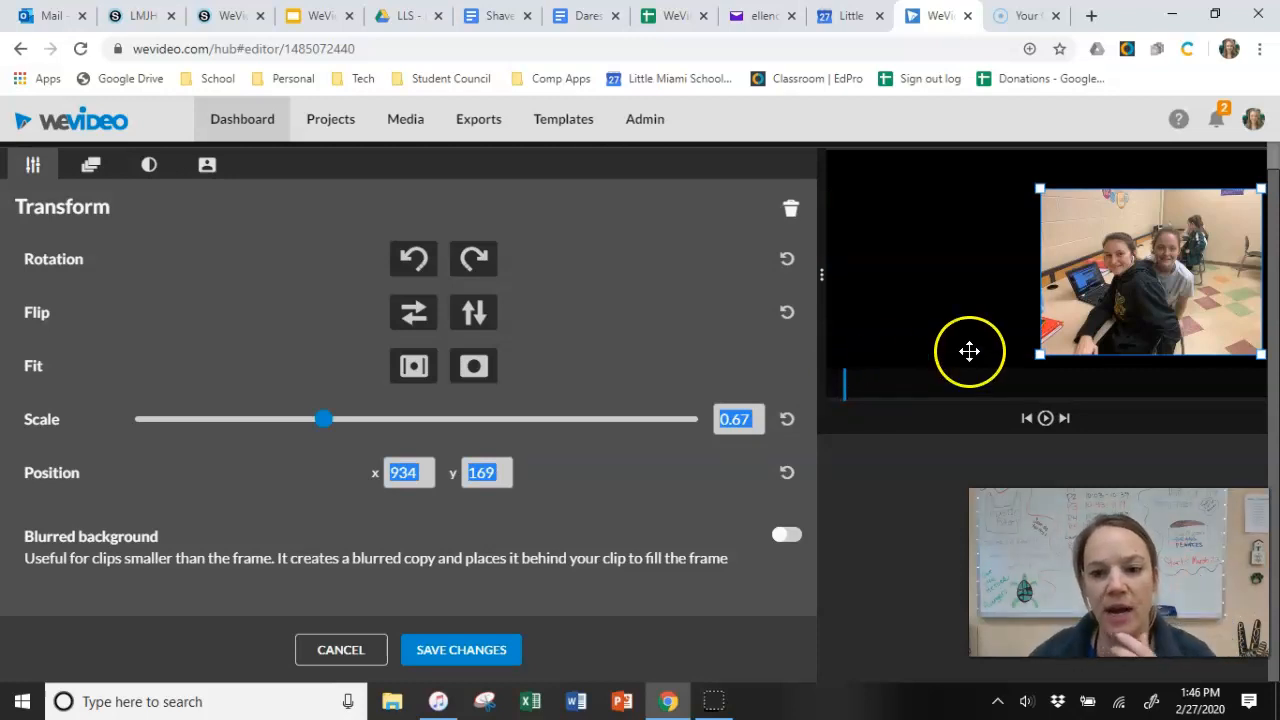
click(858, 383)
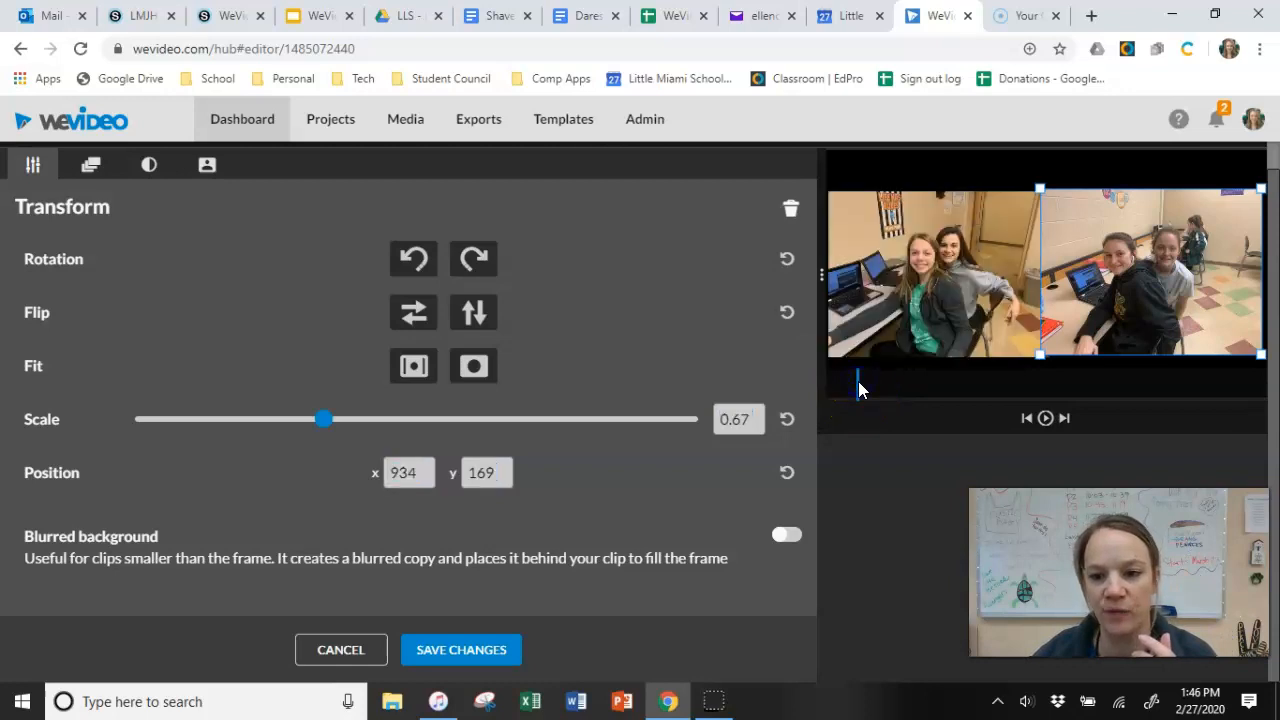
drag(1133, 292, 1145, 293)
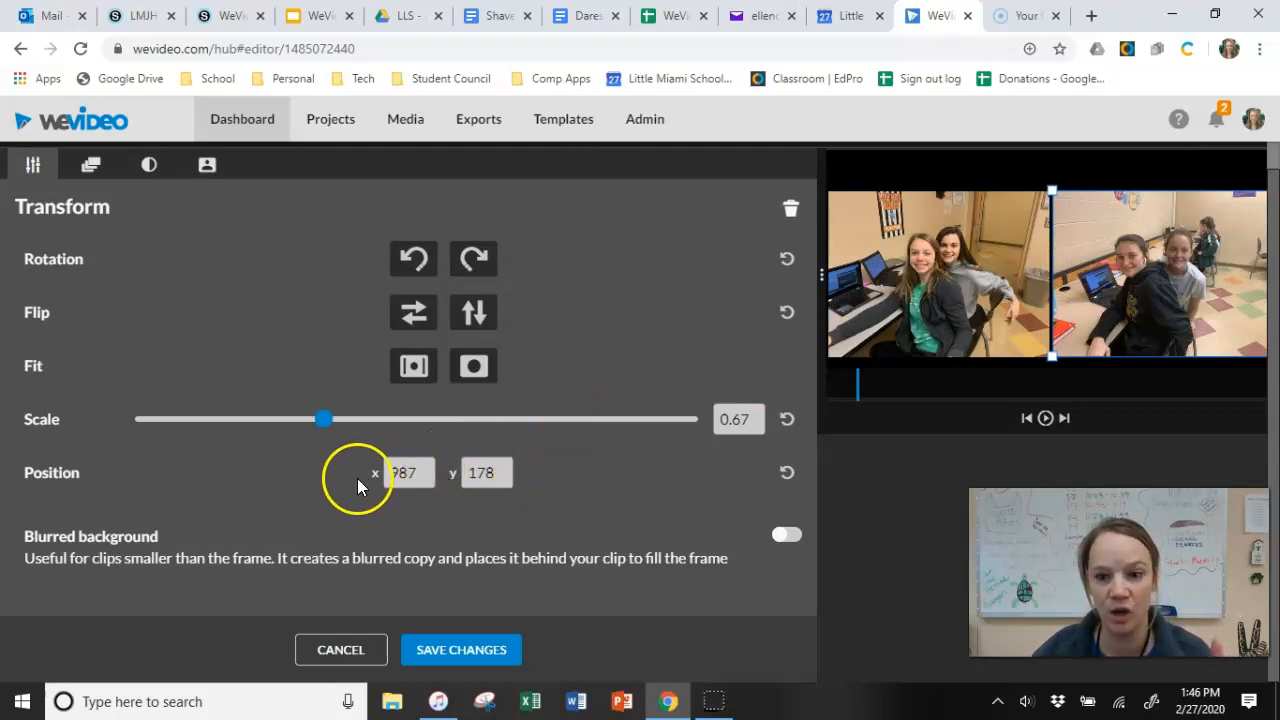
- Reduce the second photo's scale to 0.61, shift it to about x 1014, y 210, and save the changes
click(309, 420)
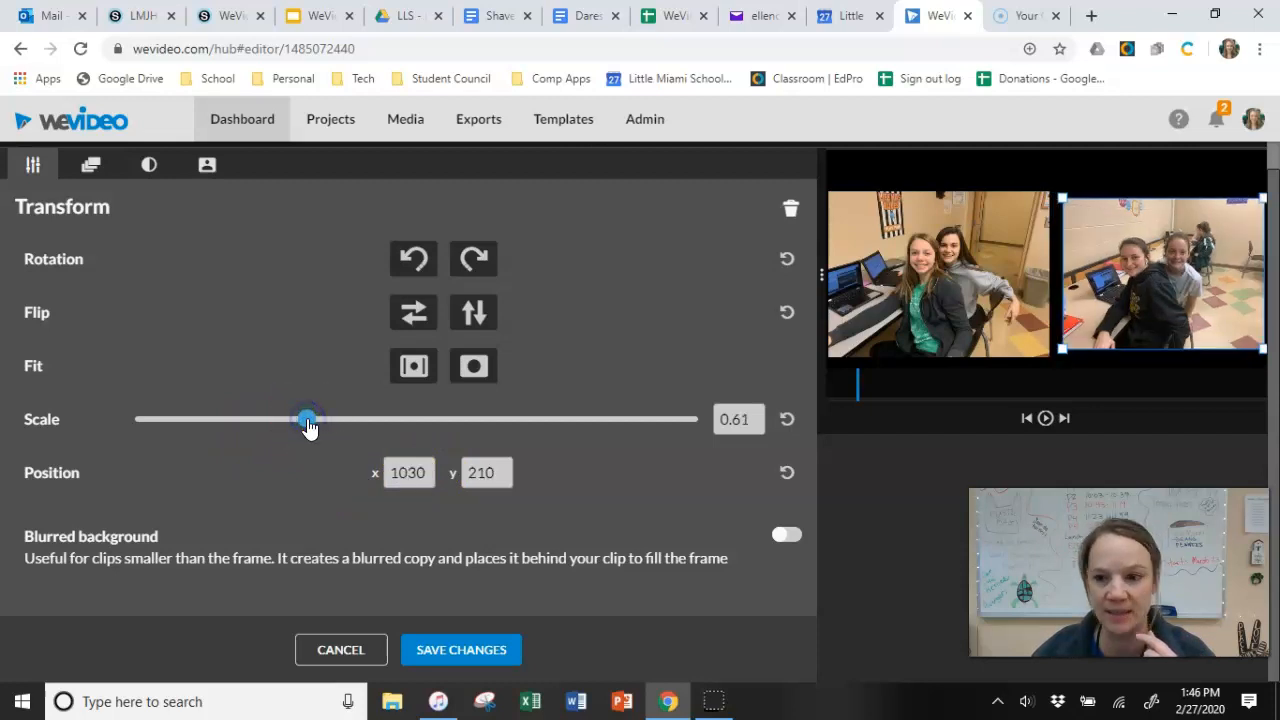
click(1116, 280)
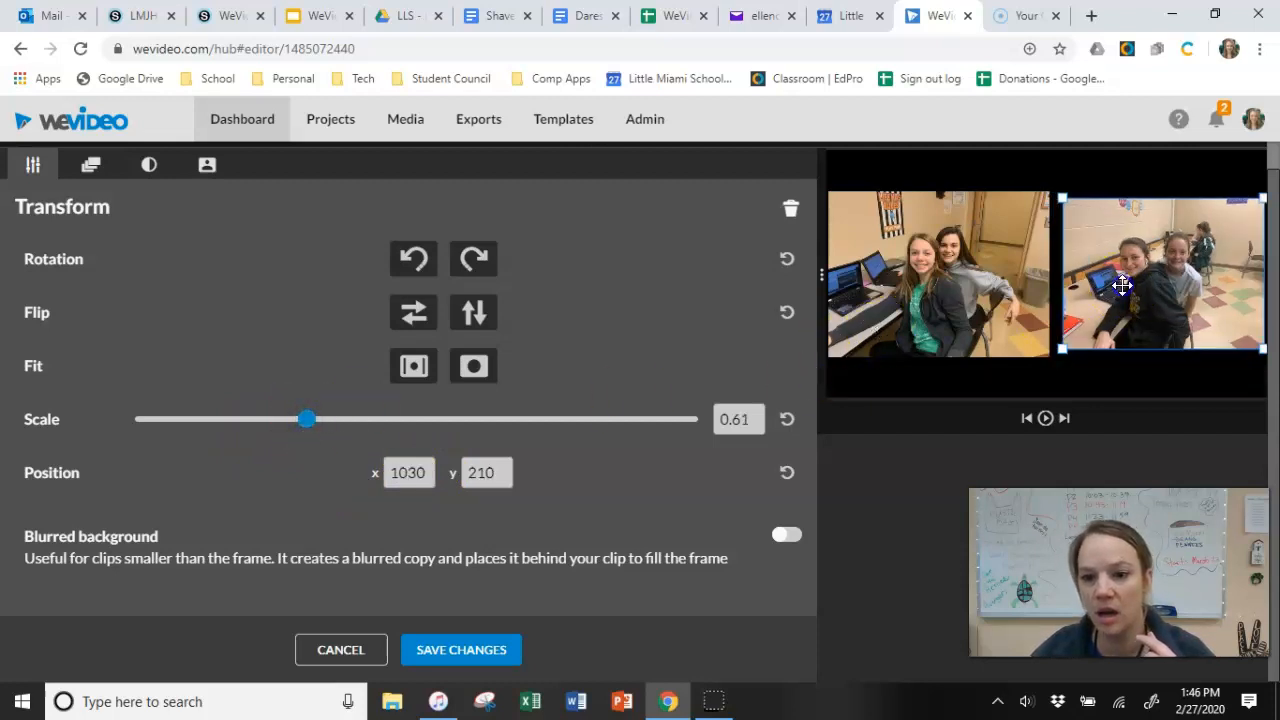
drag(1122, 285, 1117, 280)
click(747, 422)
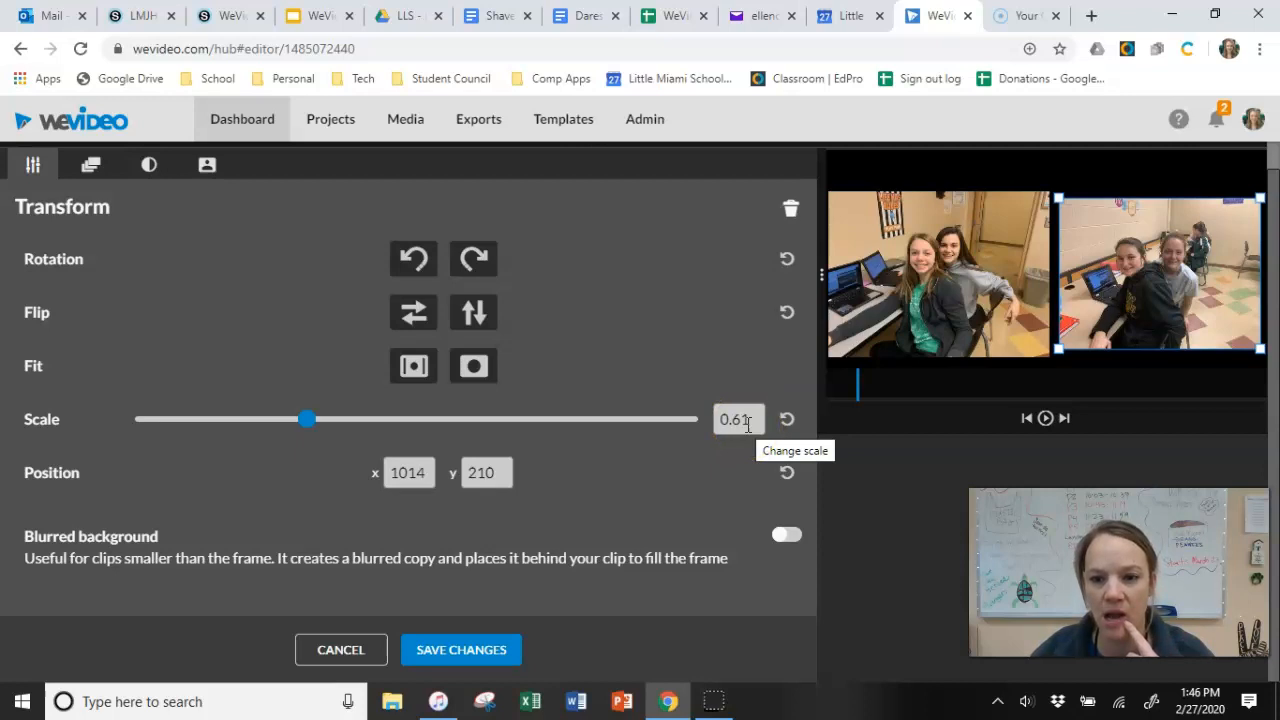
click(708, 460)
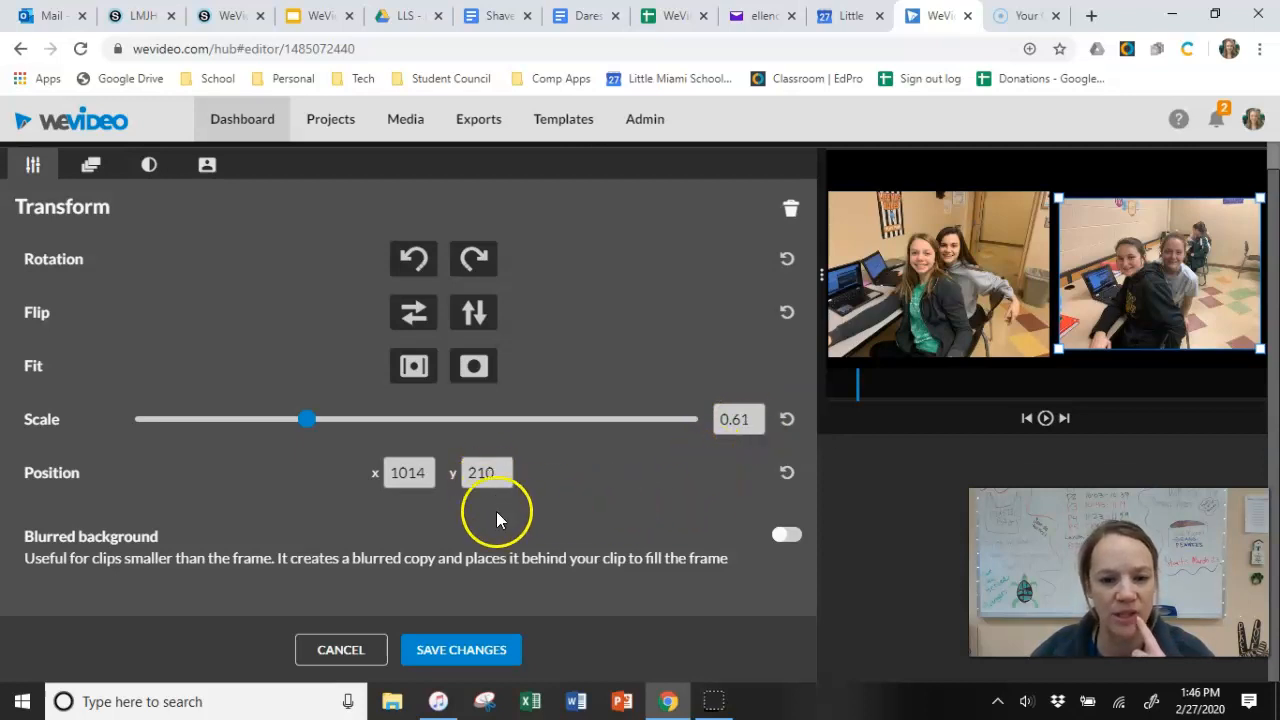
click(480, 650)
- Set the left photo's scale to 0.61 and its y position to 210 to match the other photo
double_click(633, 564)
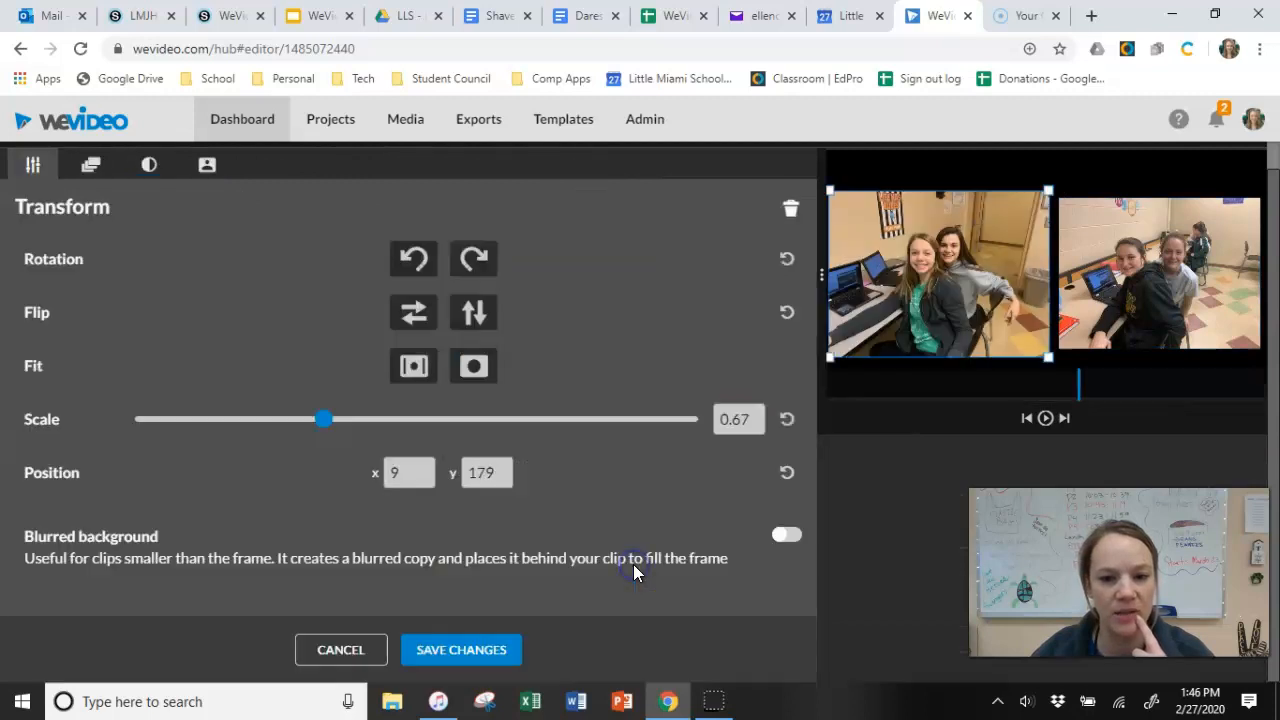
click(740, 419)
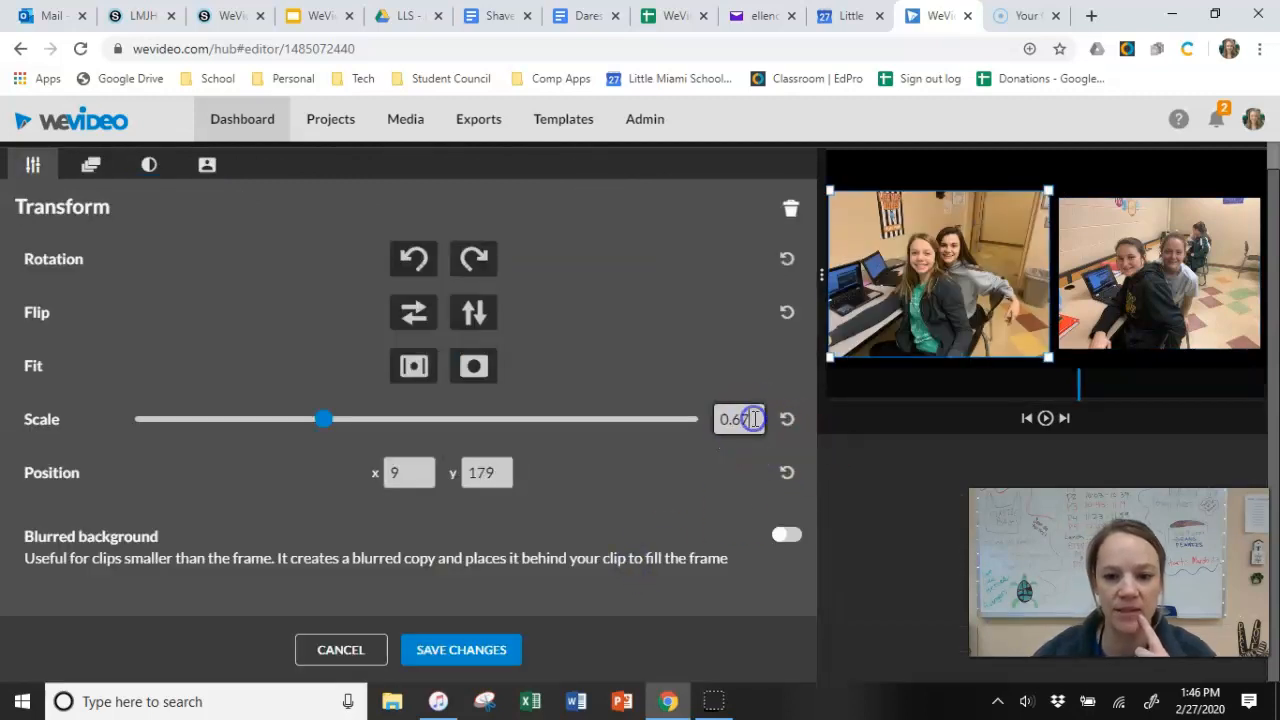
key(BackSpace)
text(1)
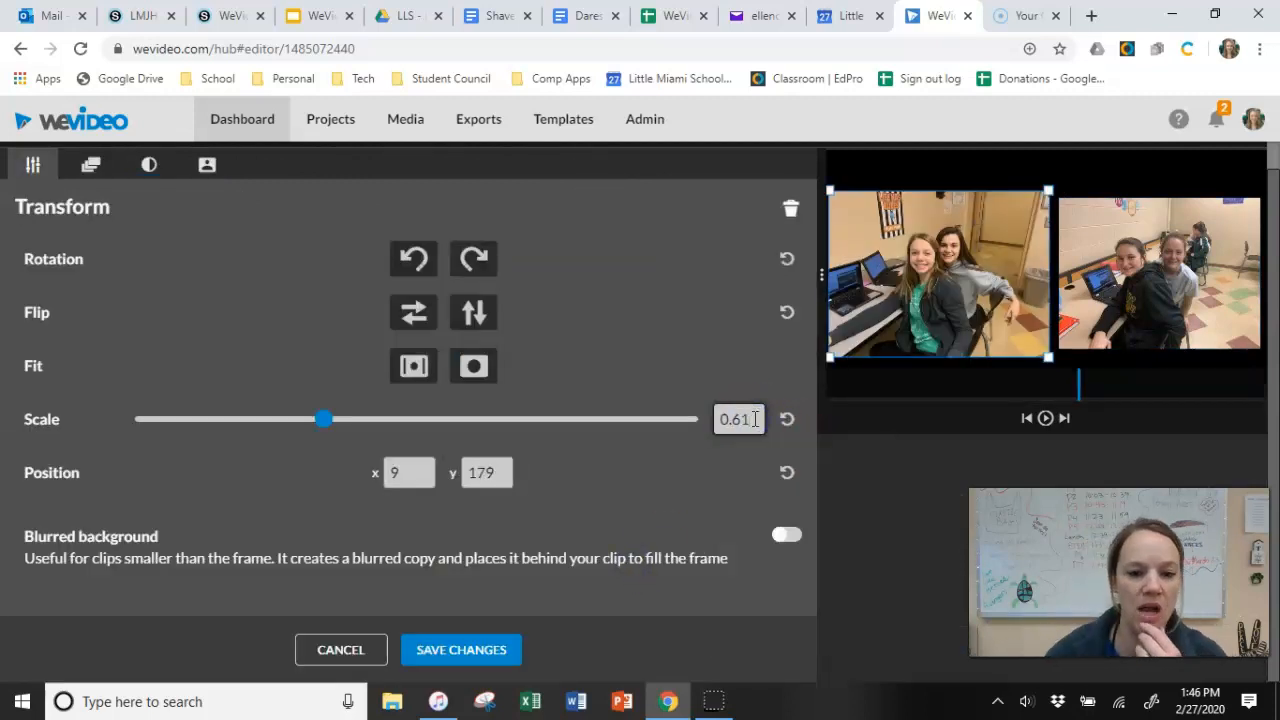
click(492, 474)
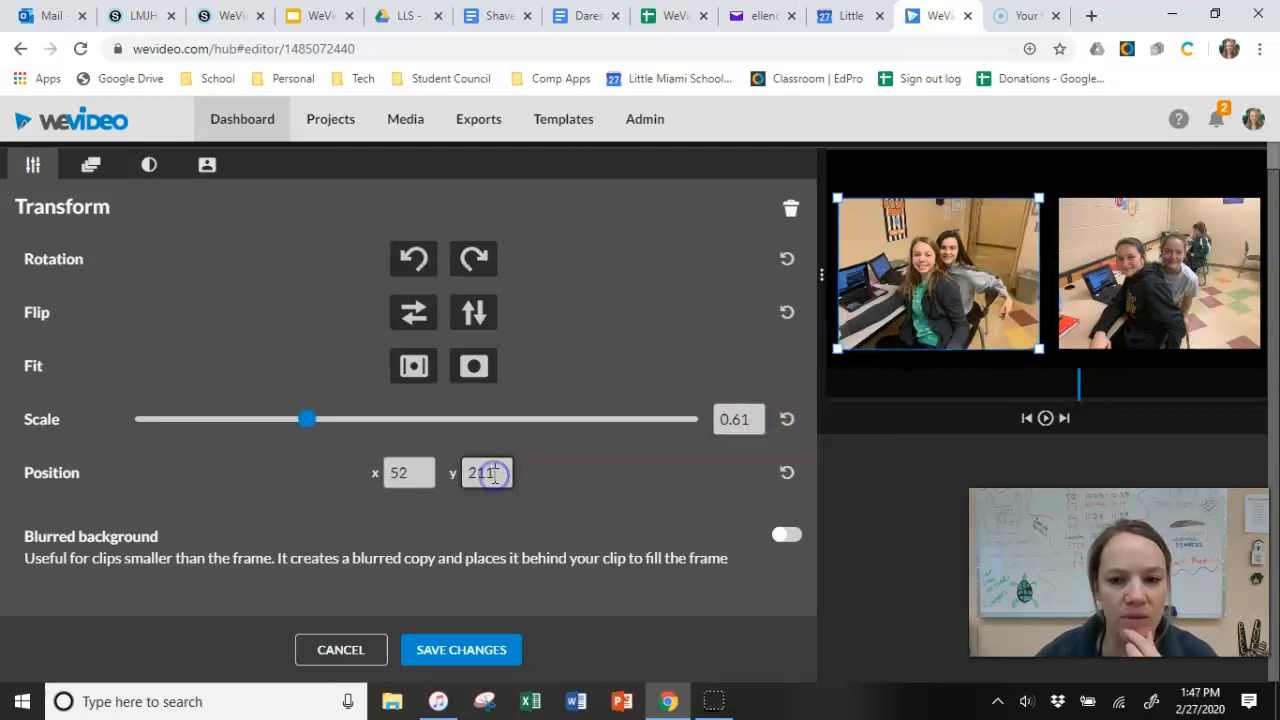
key(BackSpace)
text(0)
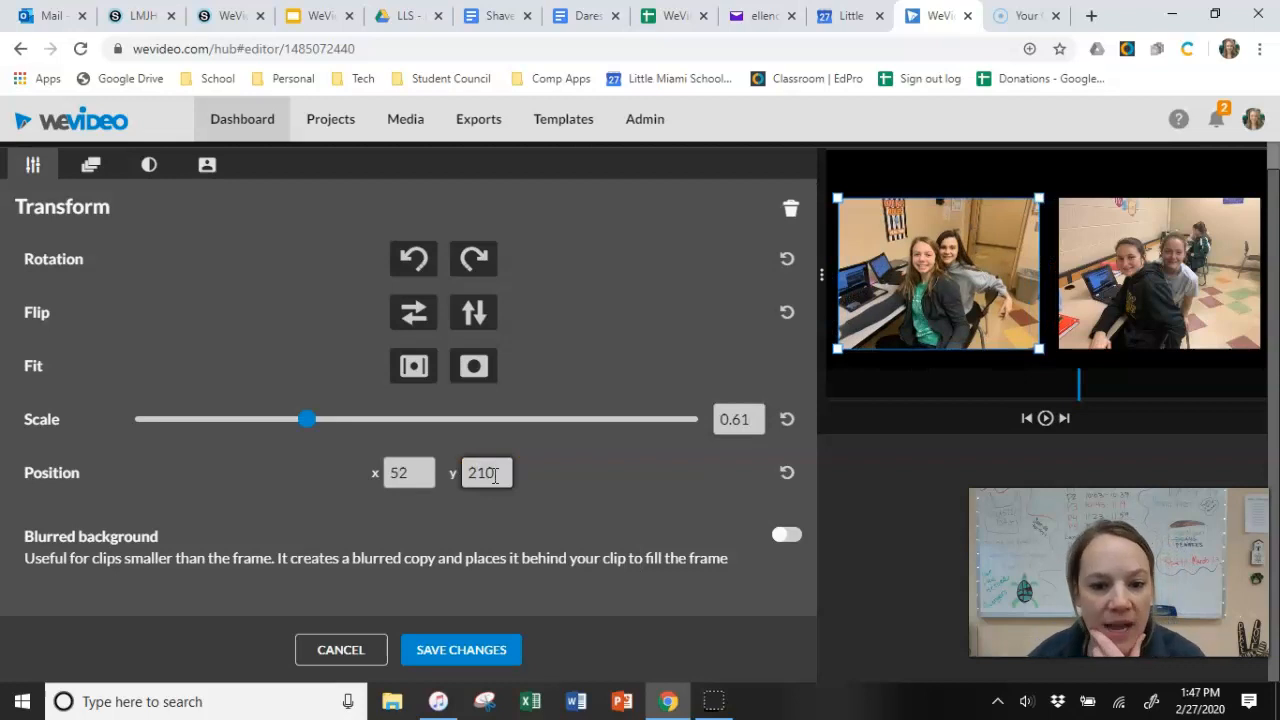
- Reposition the left photo using y 210, shift it slightly toward the right-hand photo, and save the changes
drag(901, 318, 903, 316)
drag(1139, 294, 1136, 299)
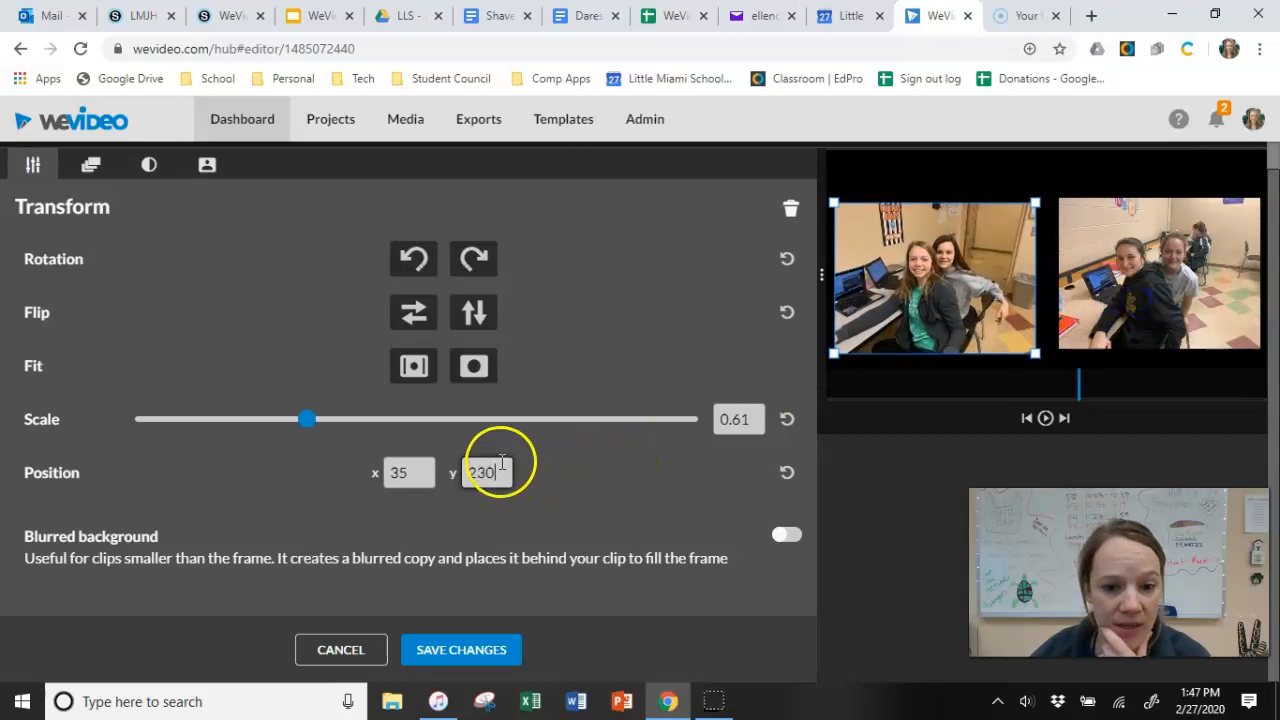
key(BackSpace)
key(BackSpace)
key(BackSpace)
text(210)
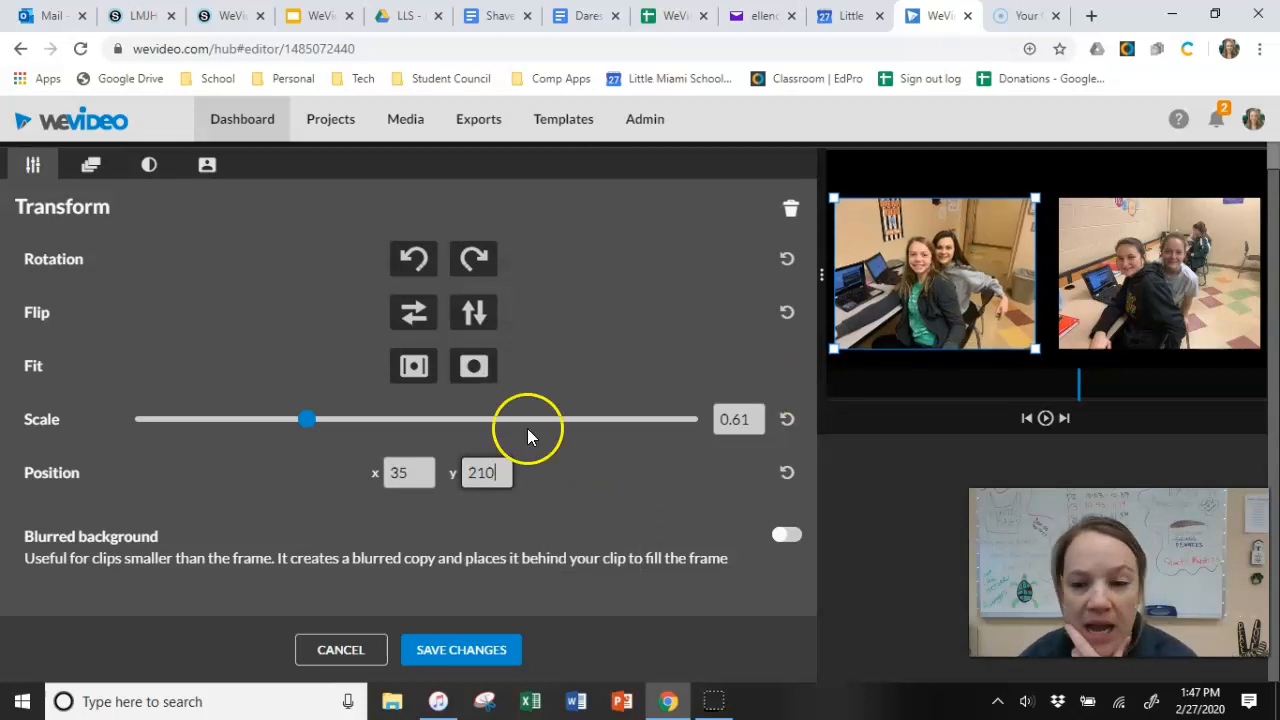
drag(1134, 306, 1140, 309)
click(485, 655)
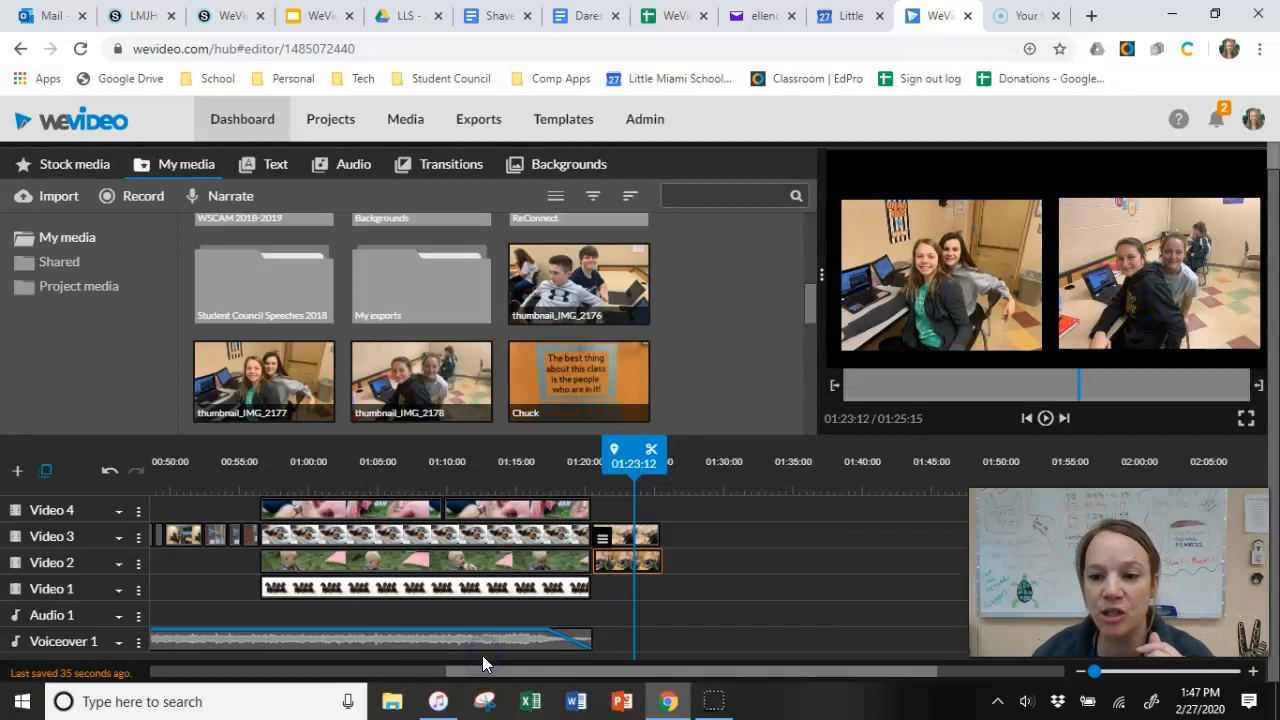
- Close the gap before the photo clip on Video 2 and check whether Video 3 has a gap to close
drag(691, 557, 622, 568)
drag(703, 561, 583, 562)
right_click(583, 566)
click(694, 586)
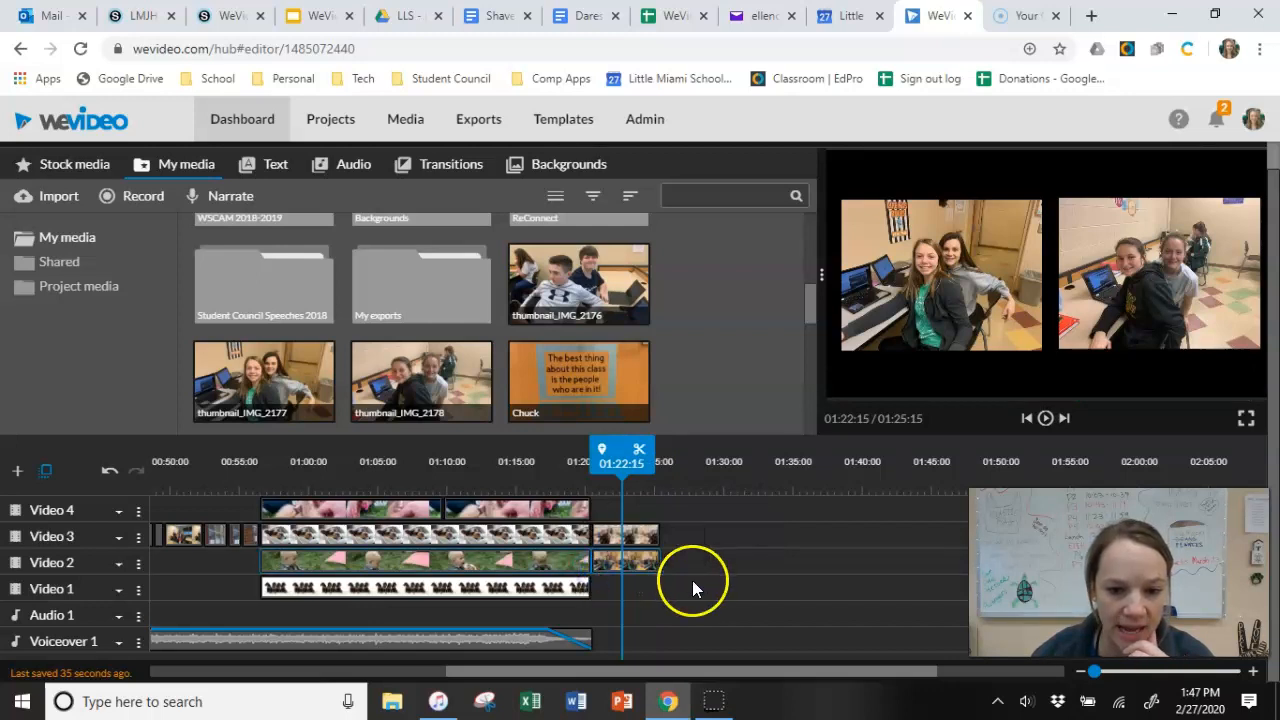
drag(701, 549, 552, 541)
right_click(553, 545)
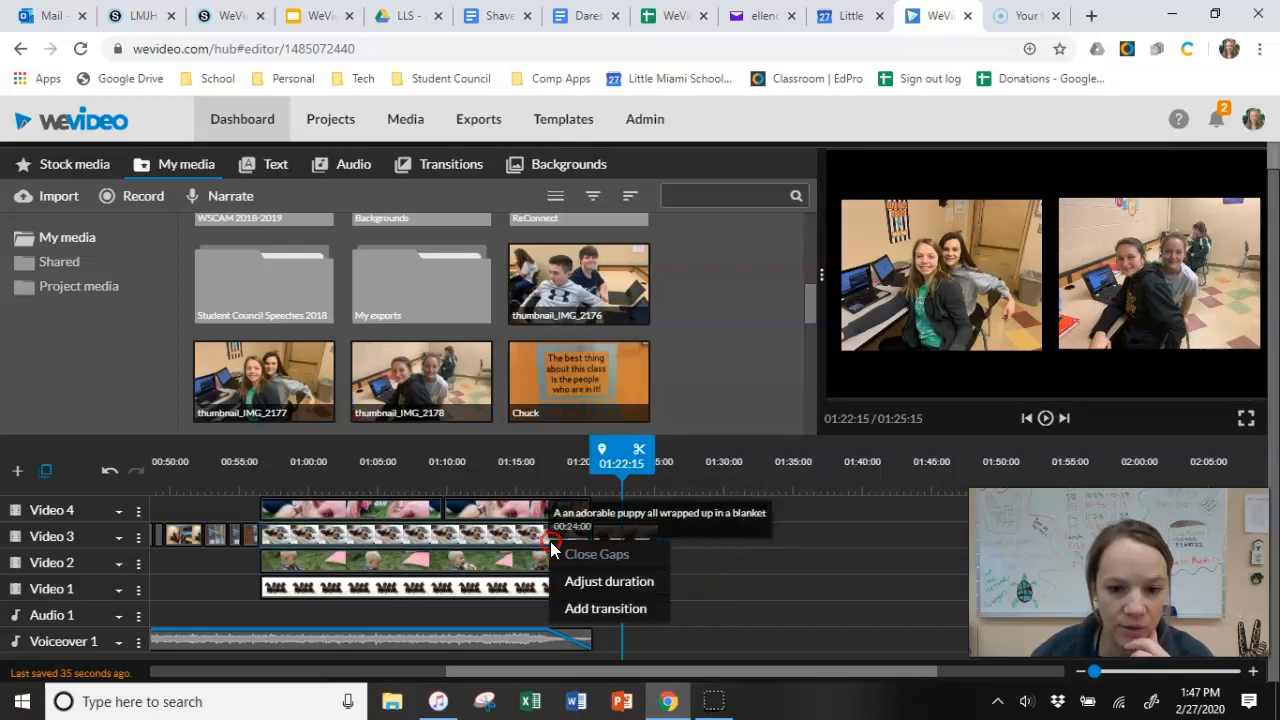
click(751, 560)
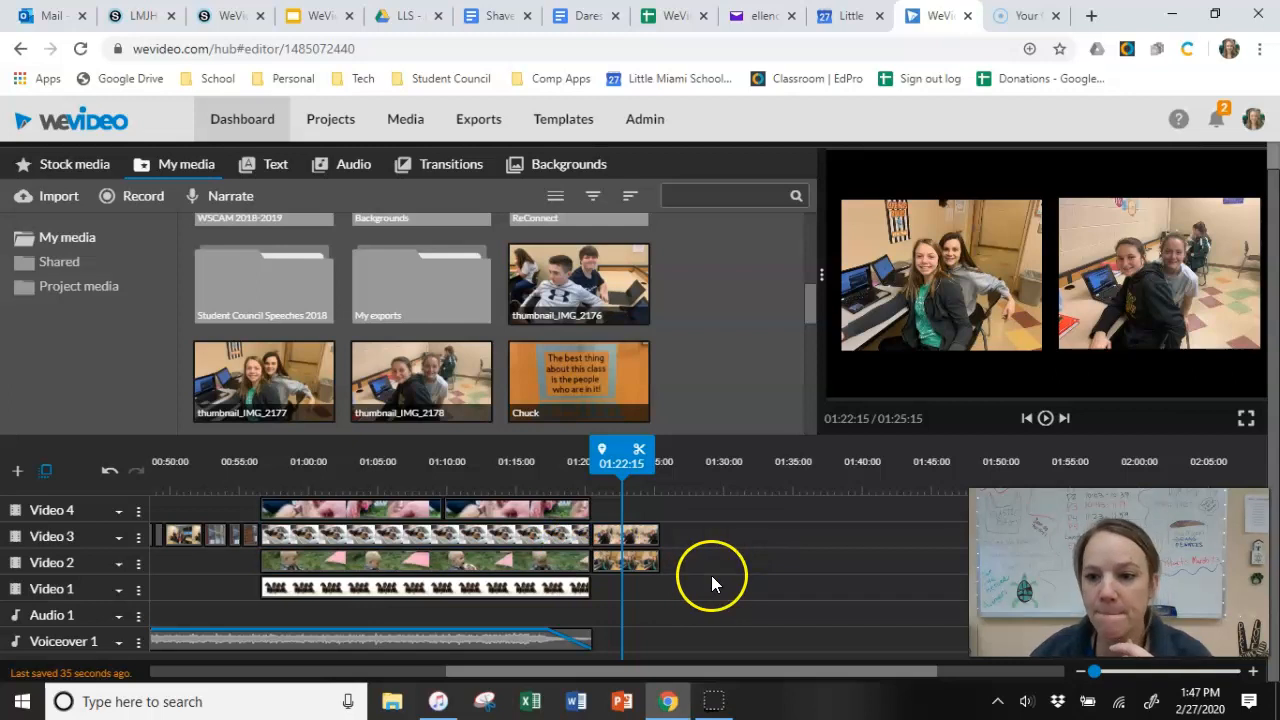
- Move the right-hand photo on Video 3 slightly closer to the left photo, to about x 993, y 210, and save the changes
click(634, 566)
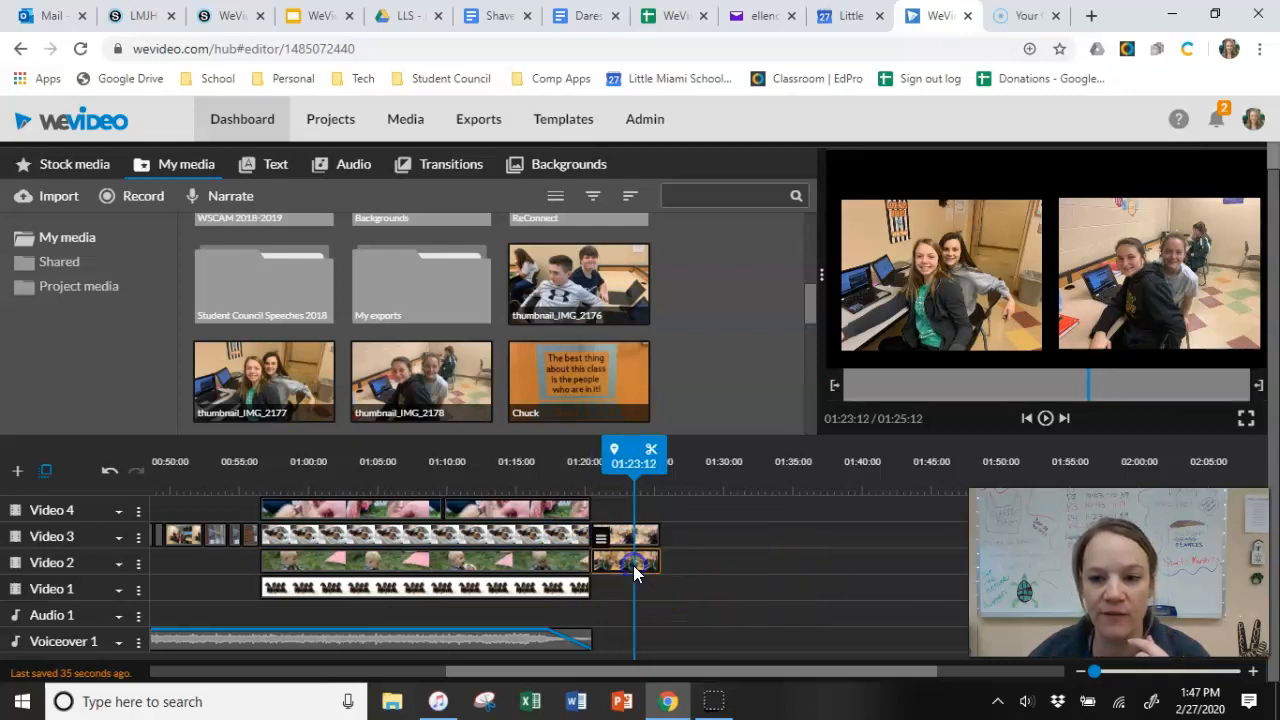
click(451, 645)
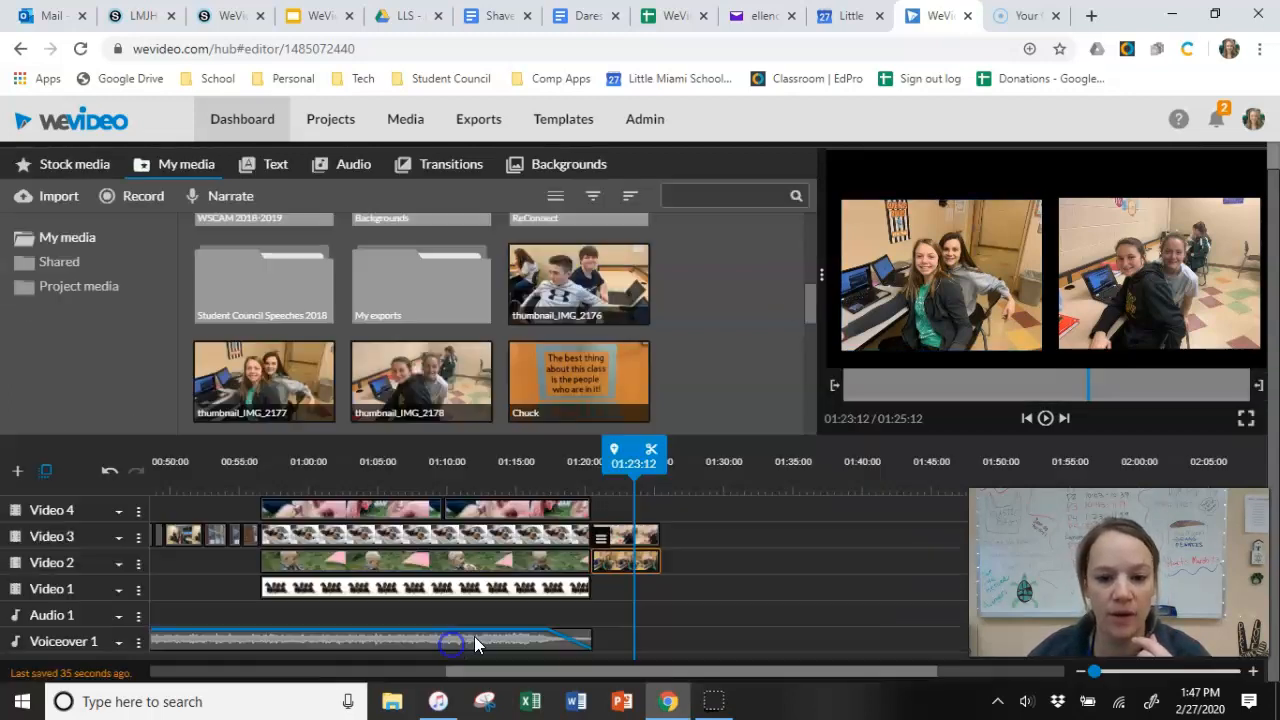
double_click(634, 538)
click(1125, 300)
drag(1125, 300, 1121, 300)
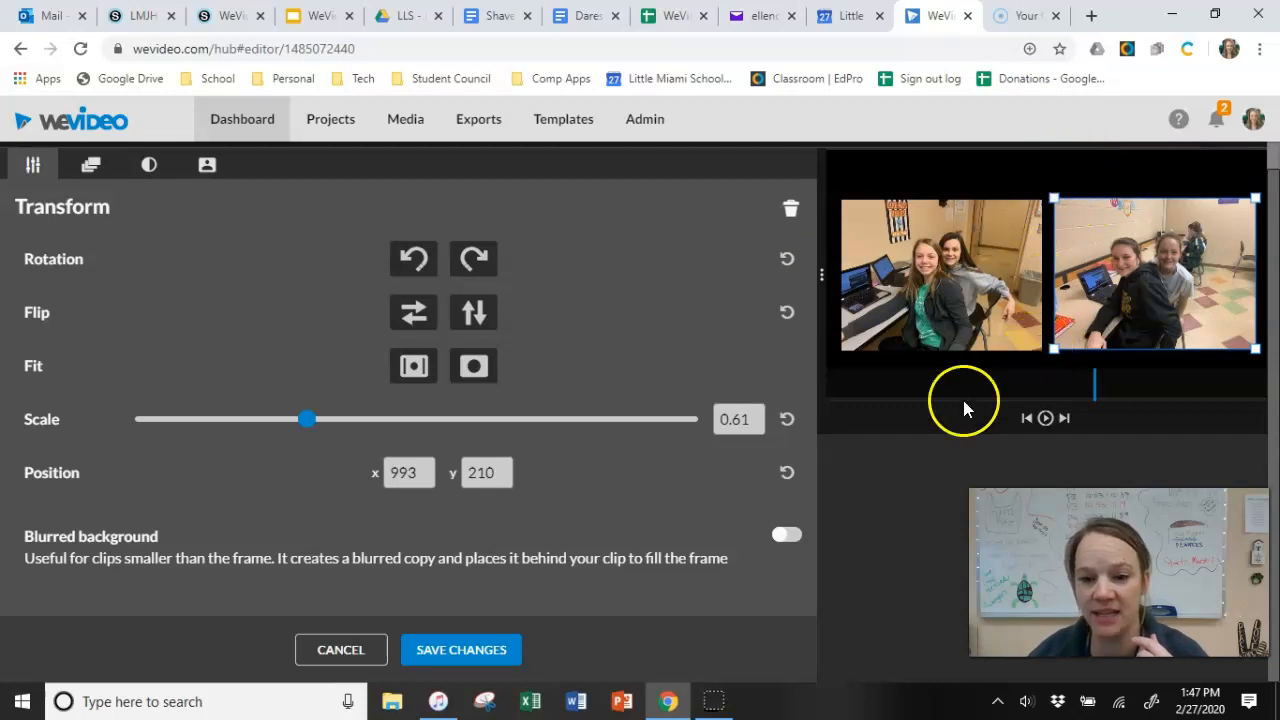
click(445, 651)
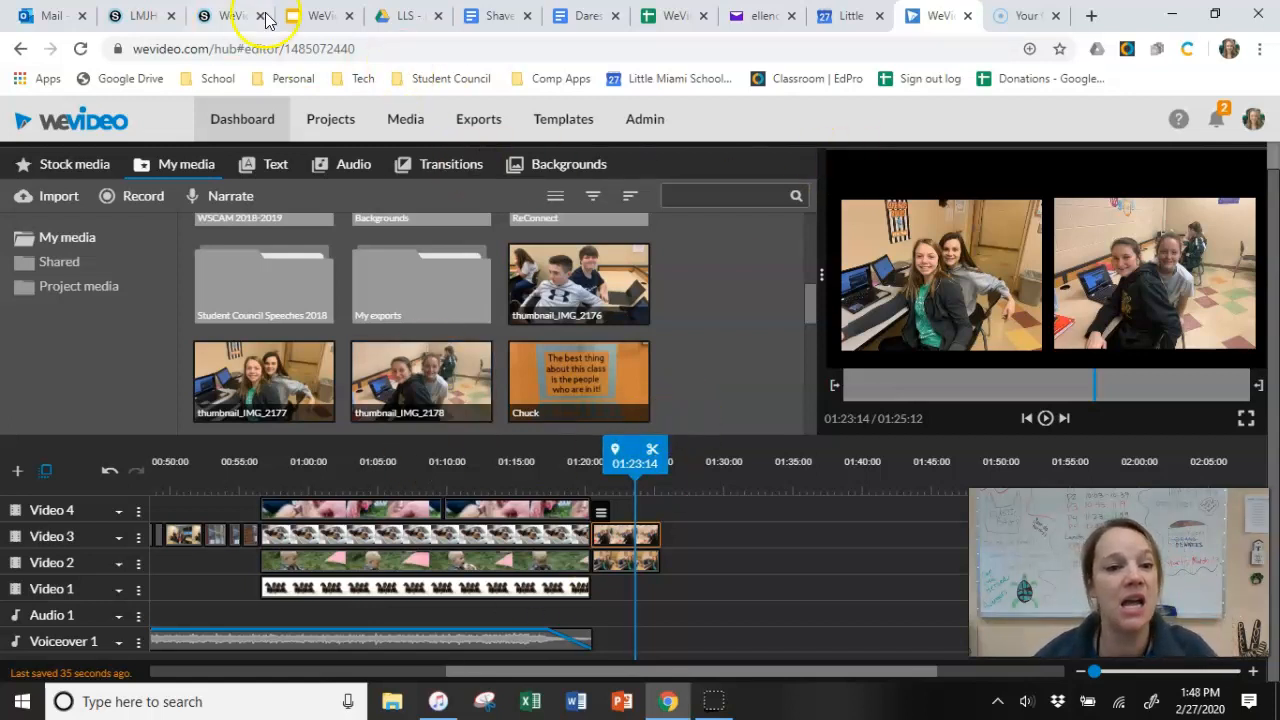
- Consult the WeVideo Intro slides, highlight the instruction about adding the same animation to both pics, and return to the WeVideo editor
click(322, 20)
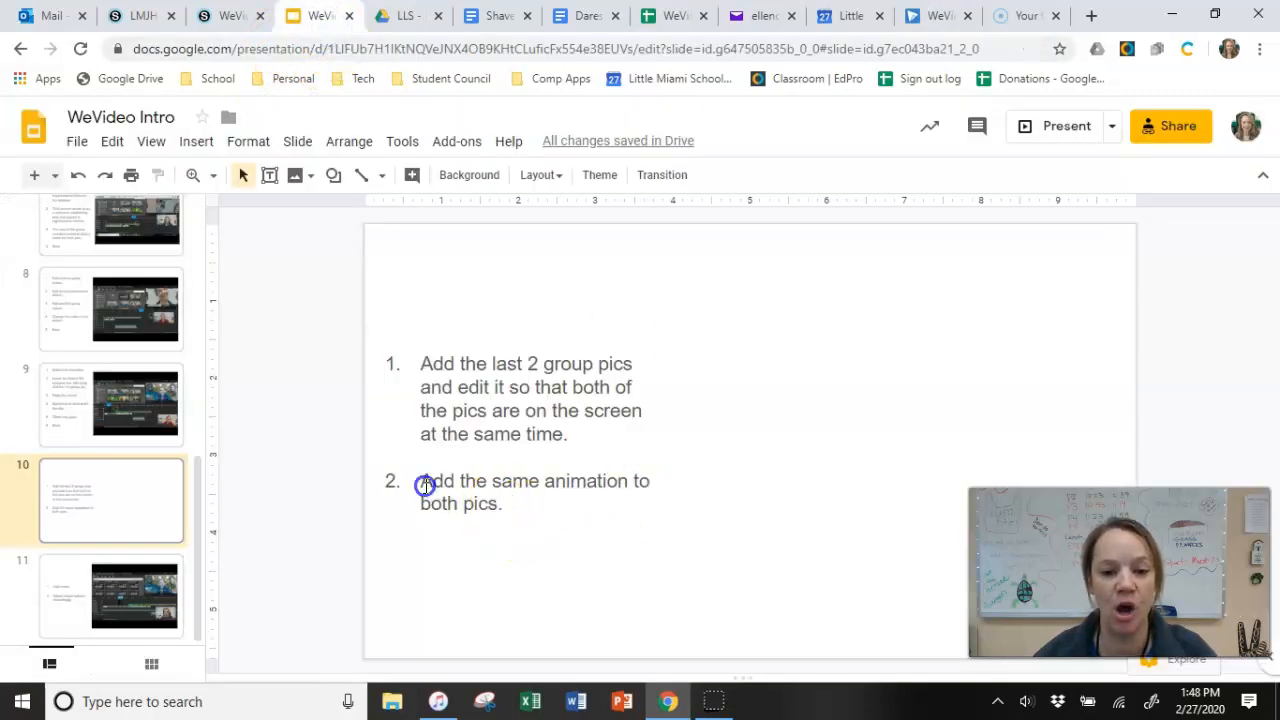
drag(424, 484, 503, 505)
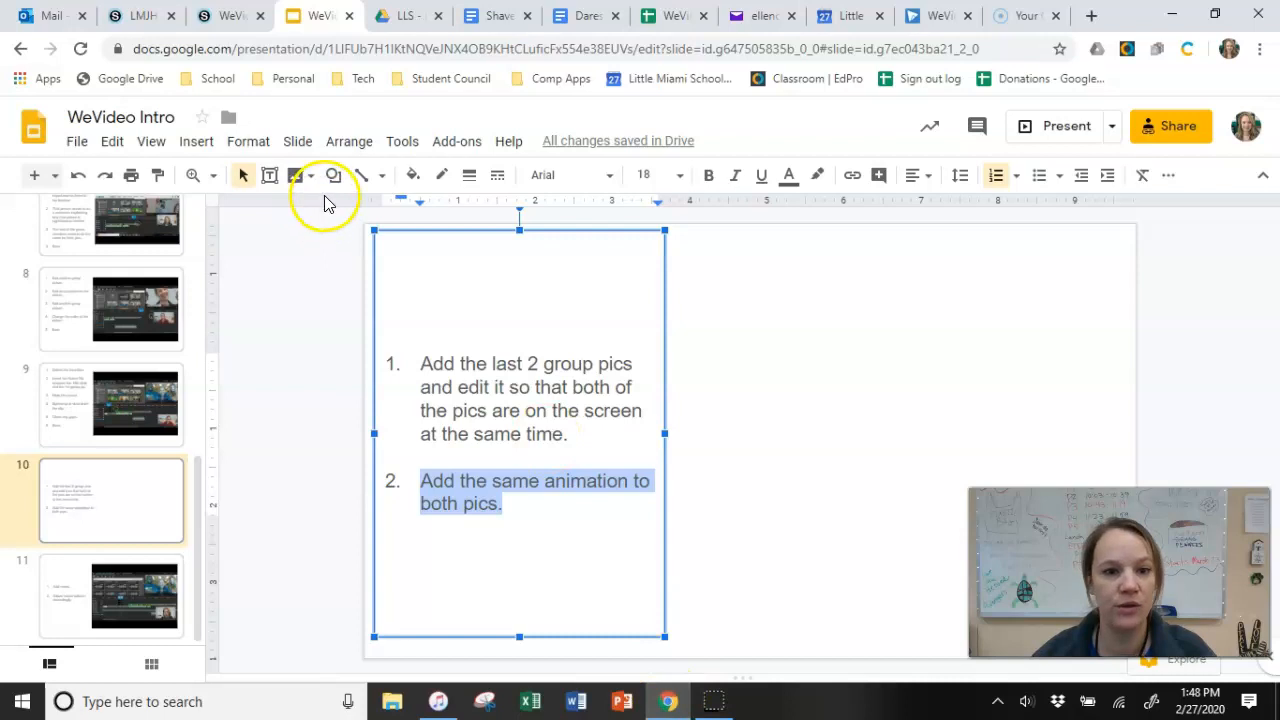
click(940, 20)
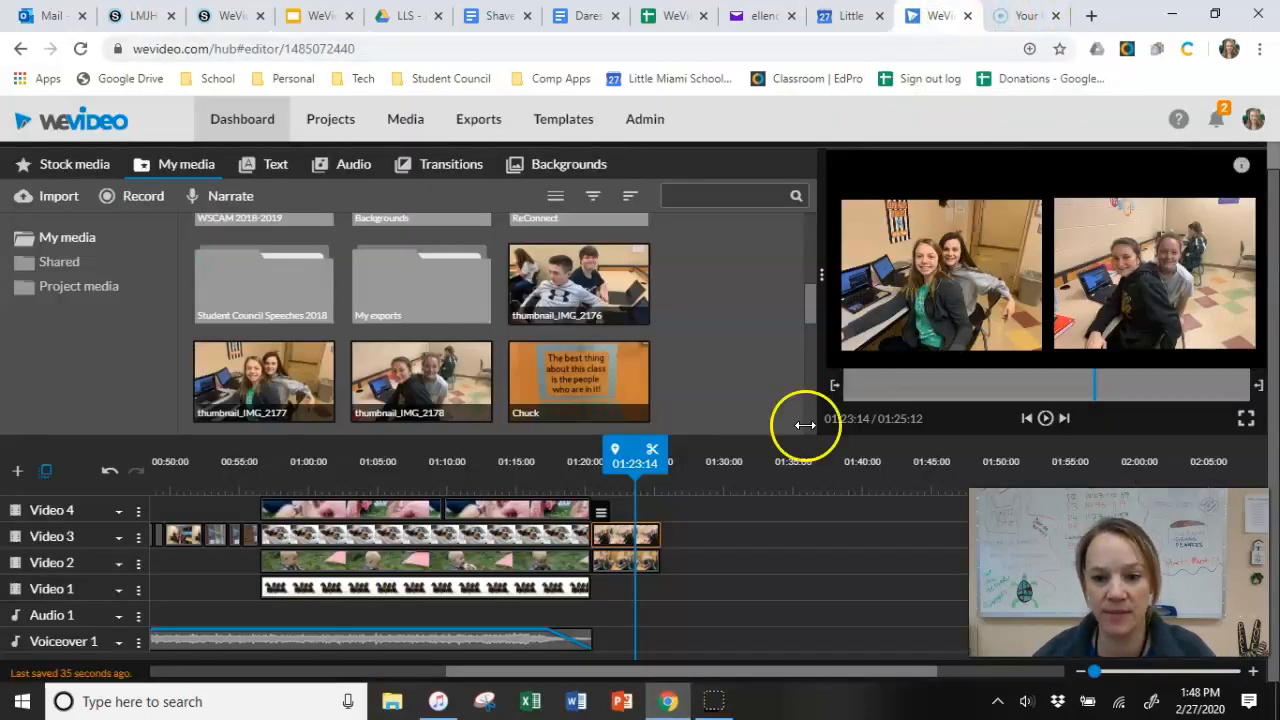
- Animate the right-hand photo on Video 3 with a start scale of 0.48 and an end scale of 0.62, and save the changes
double_click(612, 537)
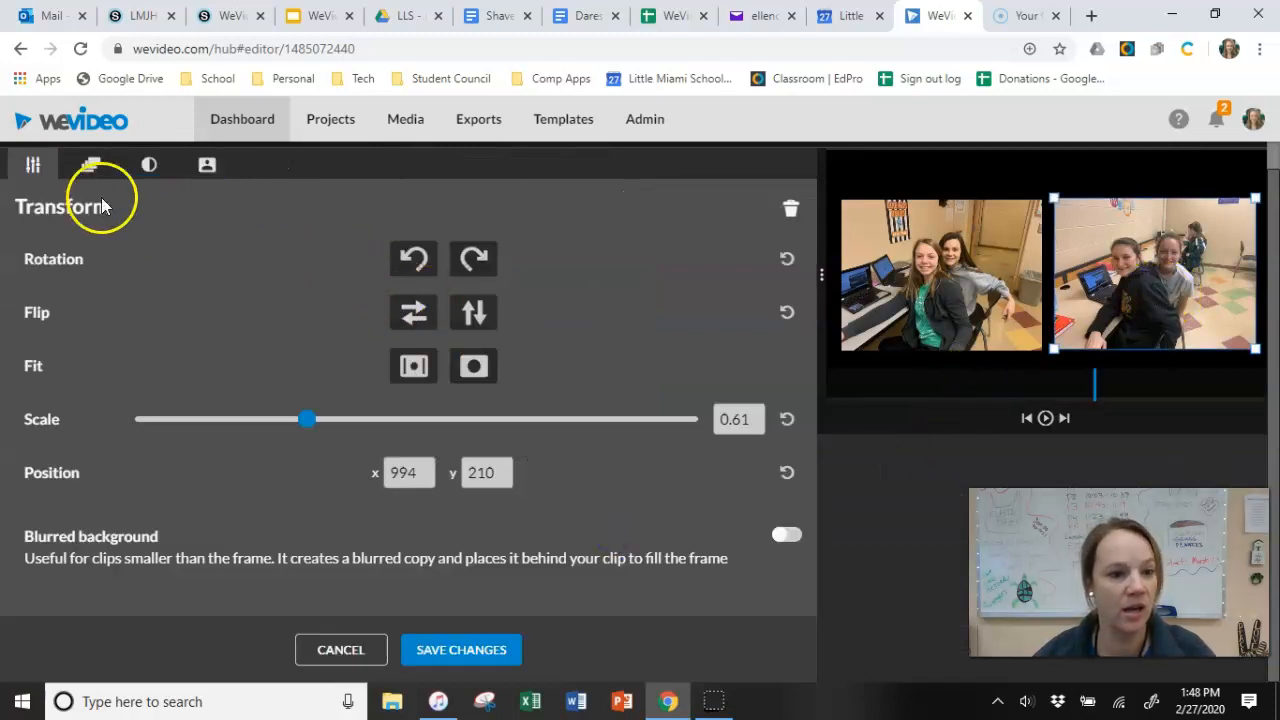
click(90, 166)
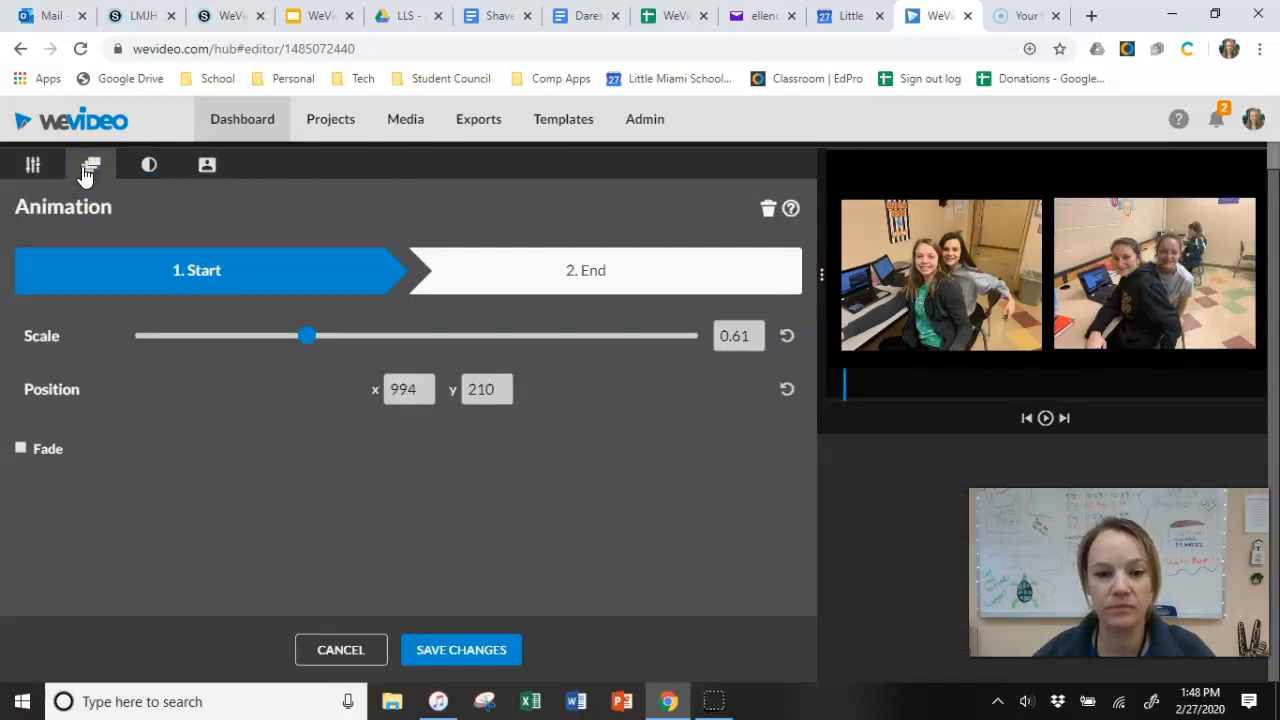
click(266, 336)
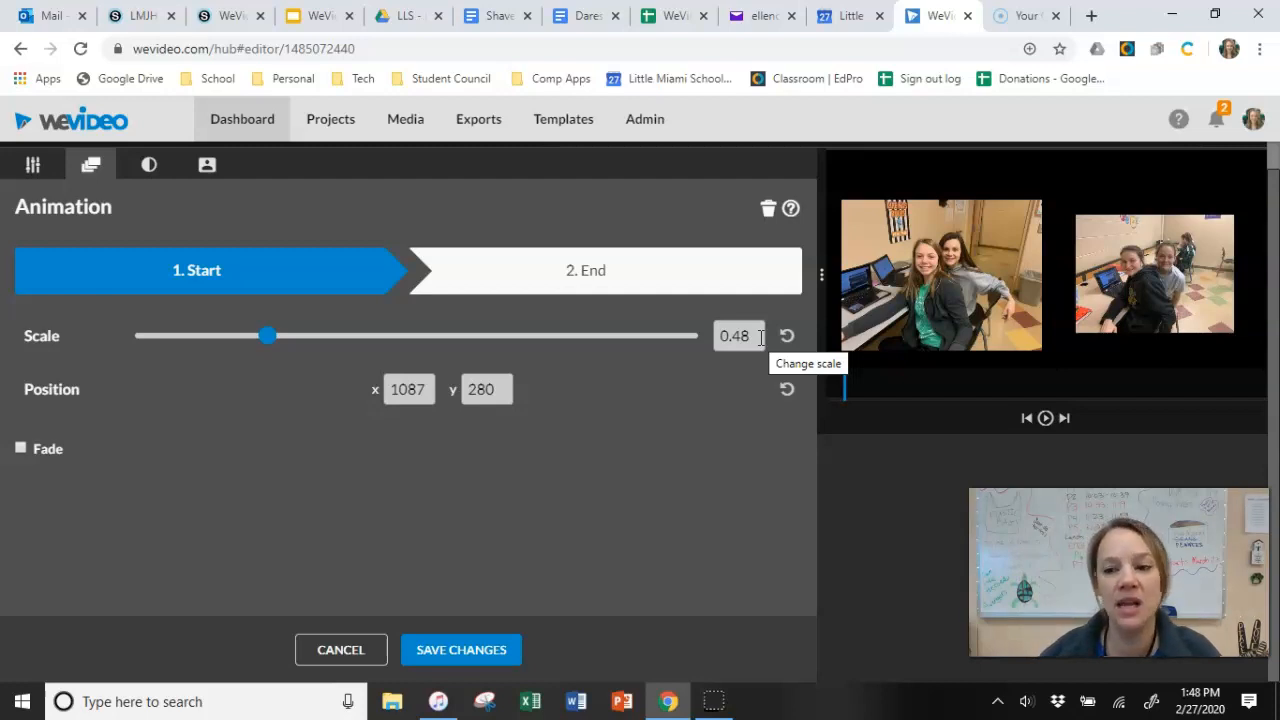
click(524, 278)
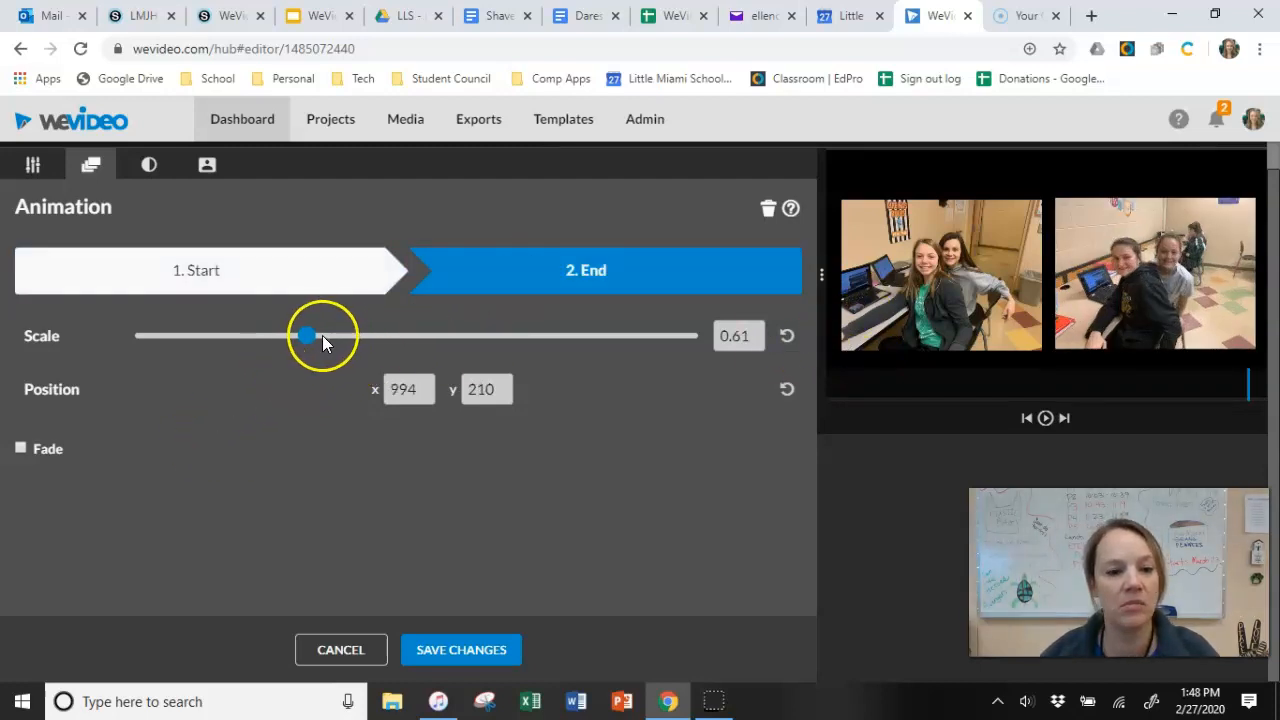
drag(317, 335, 321, 340)
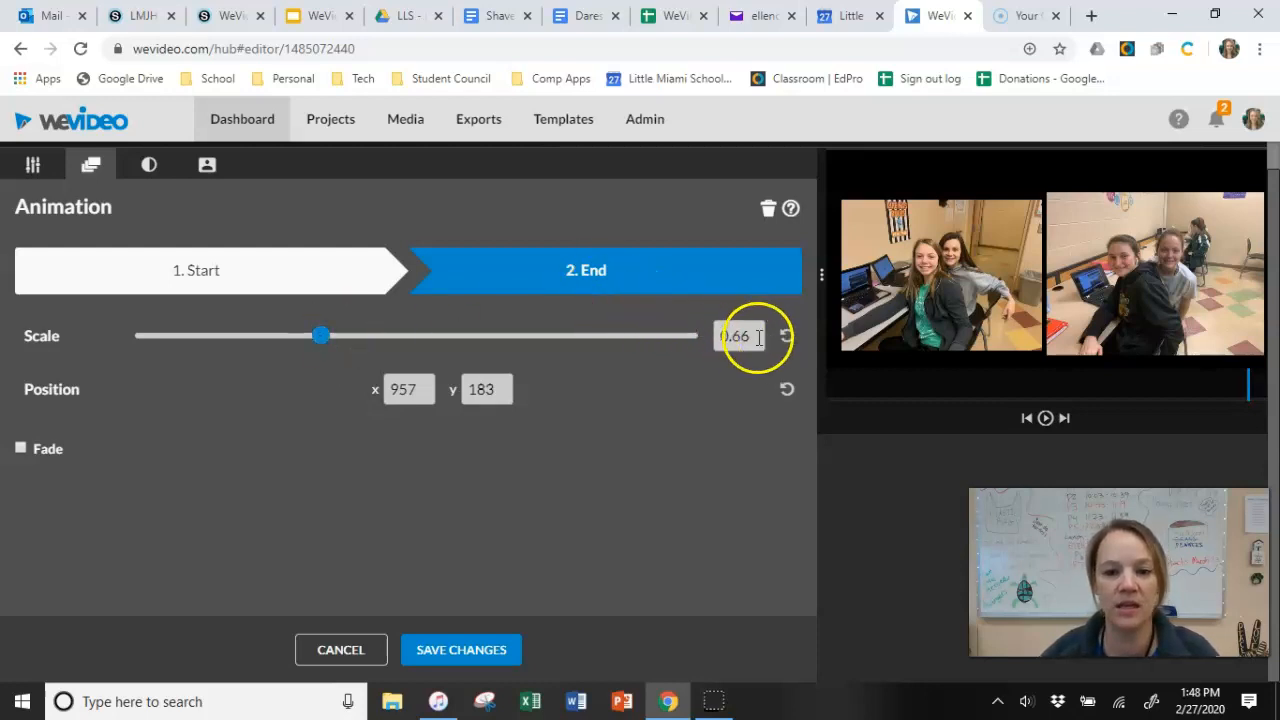
click(307, 335)
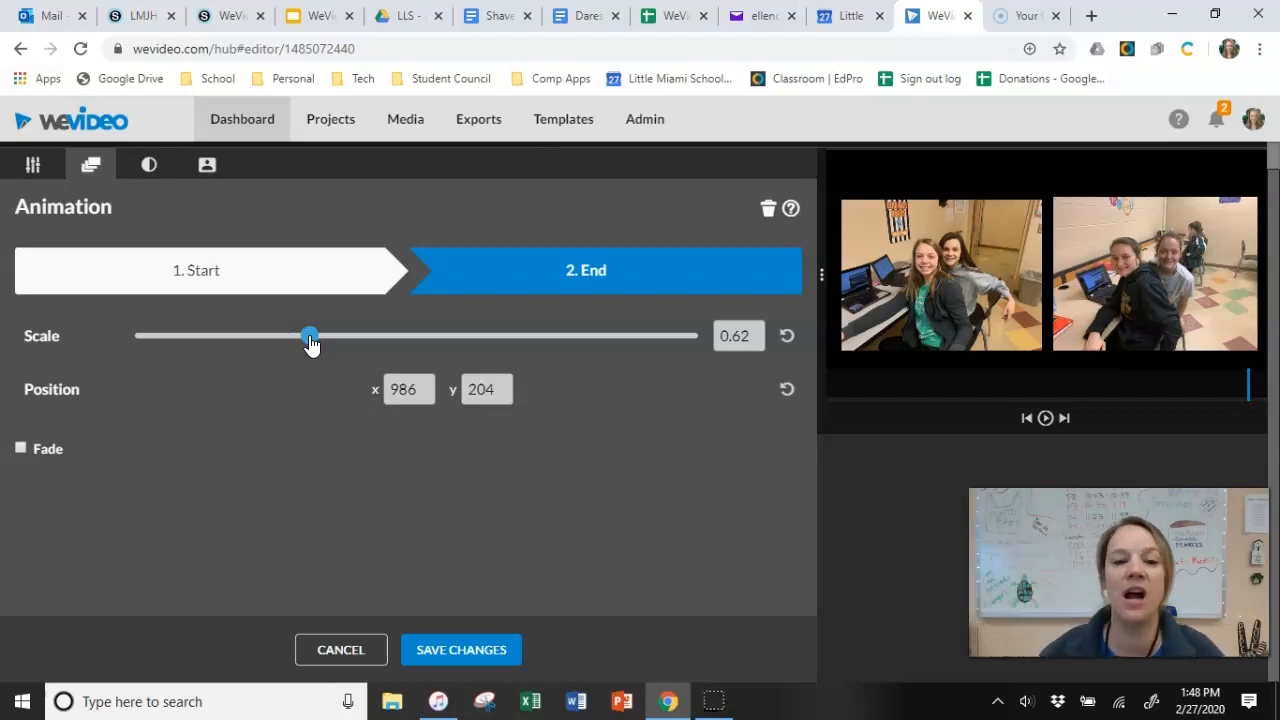
click(490, 672)
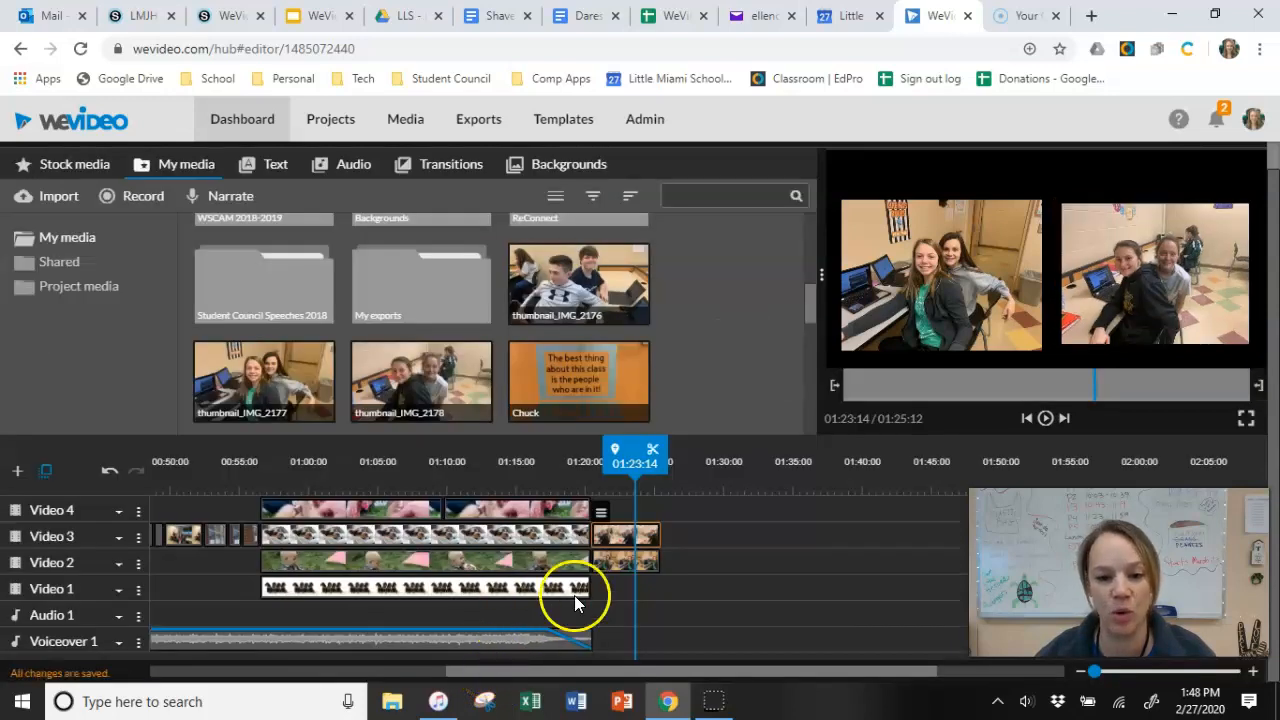
- Set the animation start scale of the left-hand photo on Video 2 to 0.48 and save the changes
double_click(627, 561)
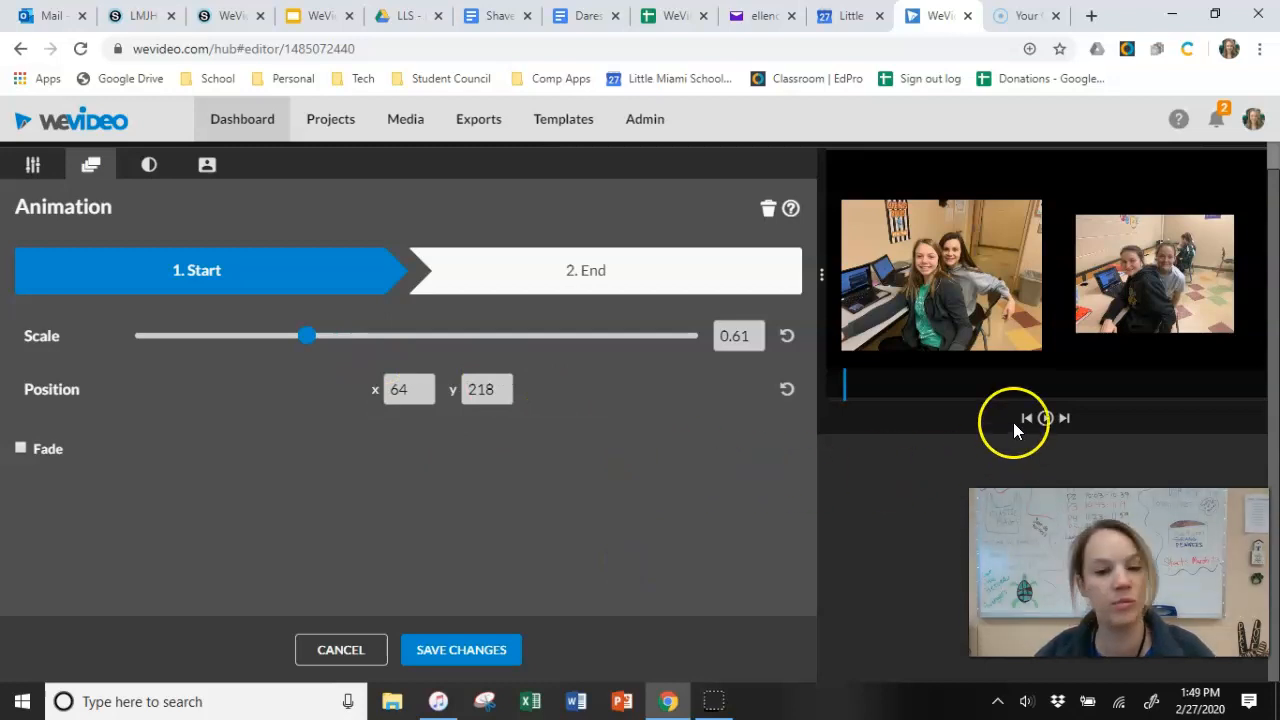
click(746, 335)
key(BackSpace)
key(BackSpace)
text(48)
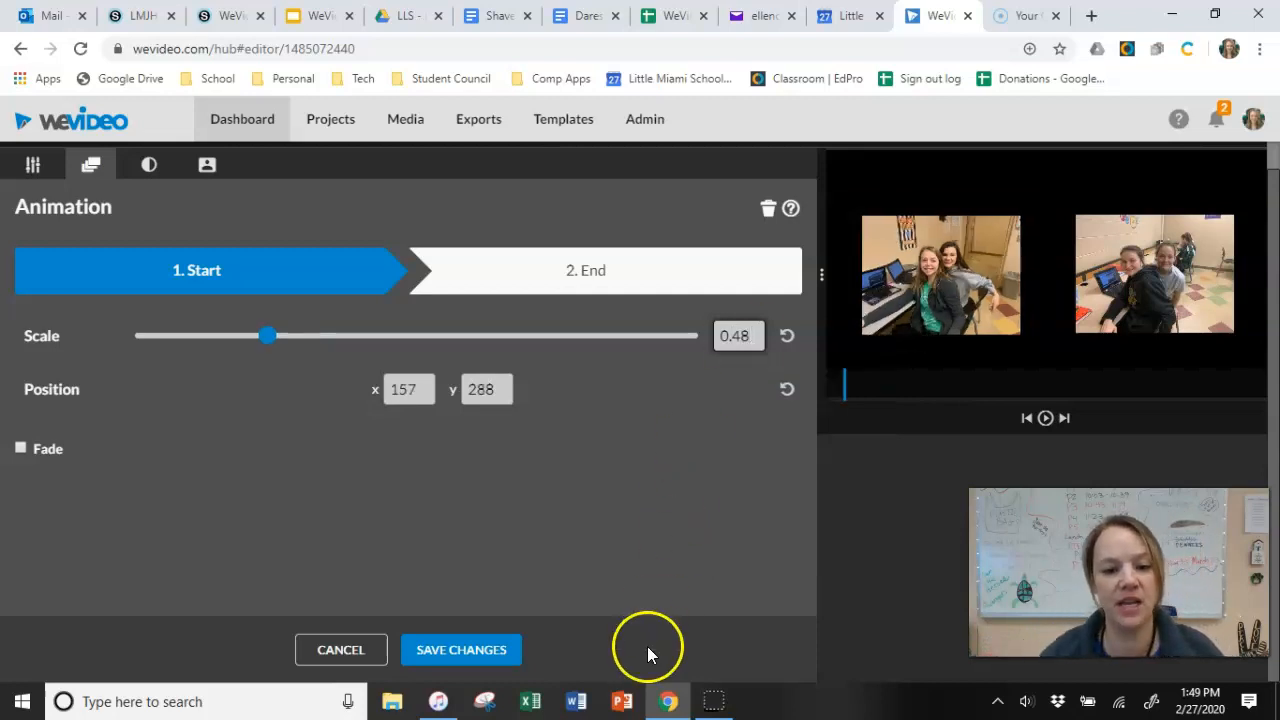
click(481, 657)
- Check the start and end animation scales of the right-hand photo on Video 3, then save and close its settings
double_click(648, 537)
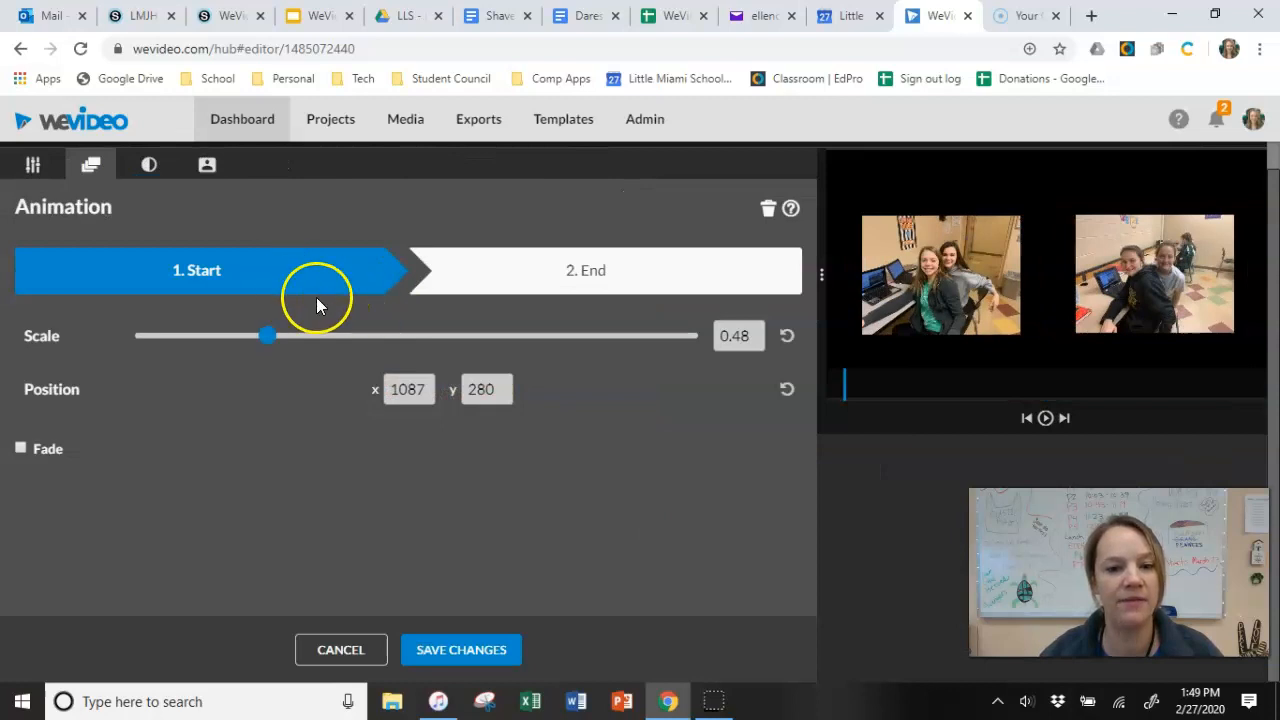
click(531, 275)
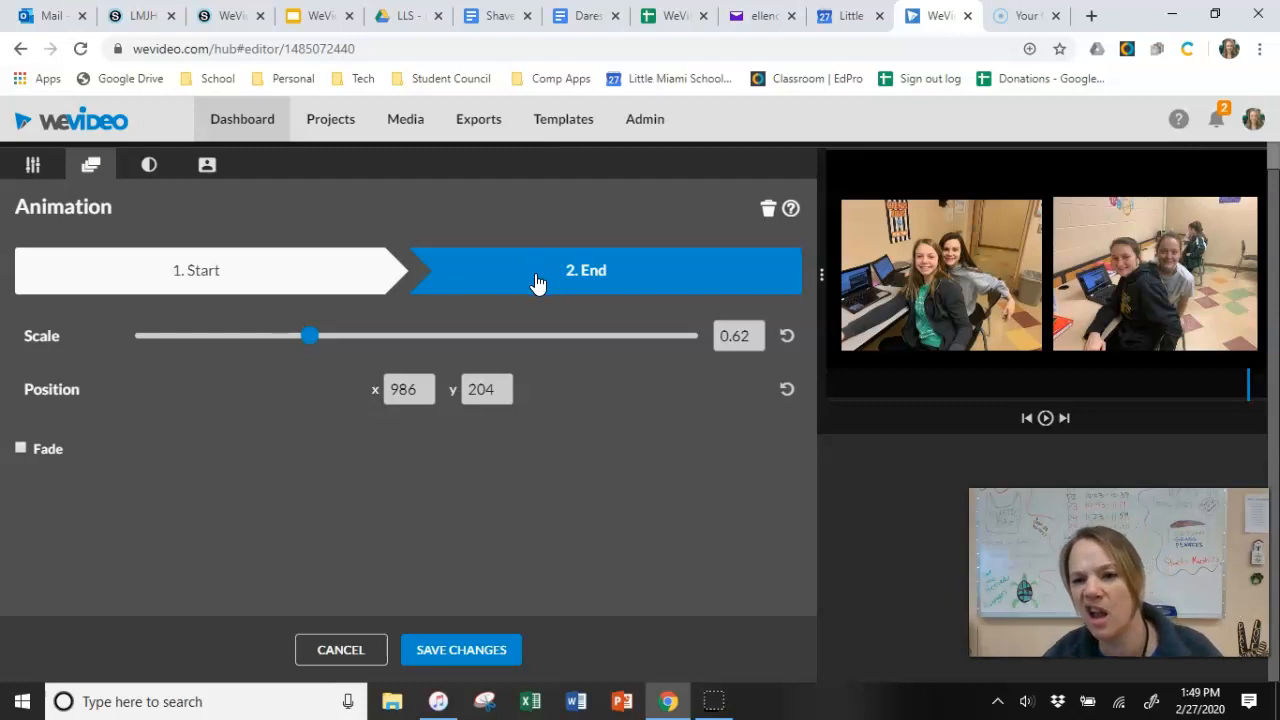
click(478, 652)
- Move the playhead back before the two photo clips and play the preview of their animation
click(665, 452)
drag(665, 452, 565, 458)
click(1045, 418)
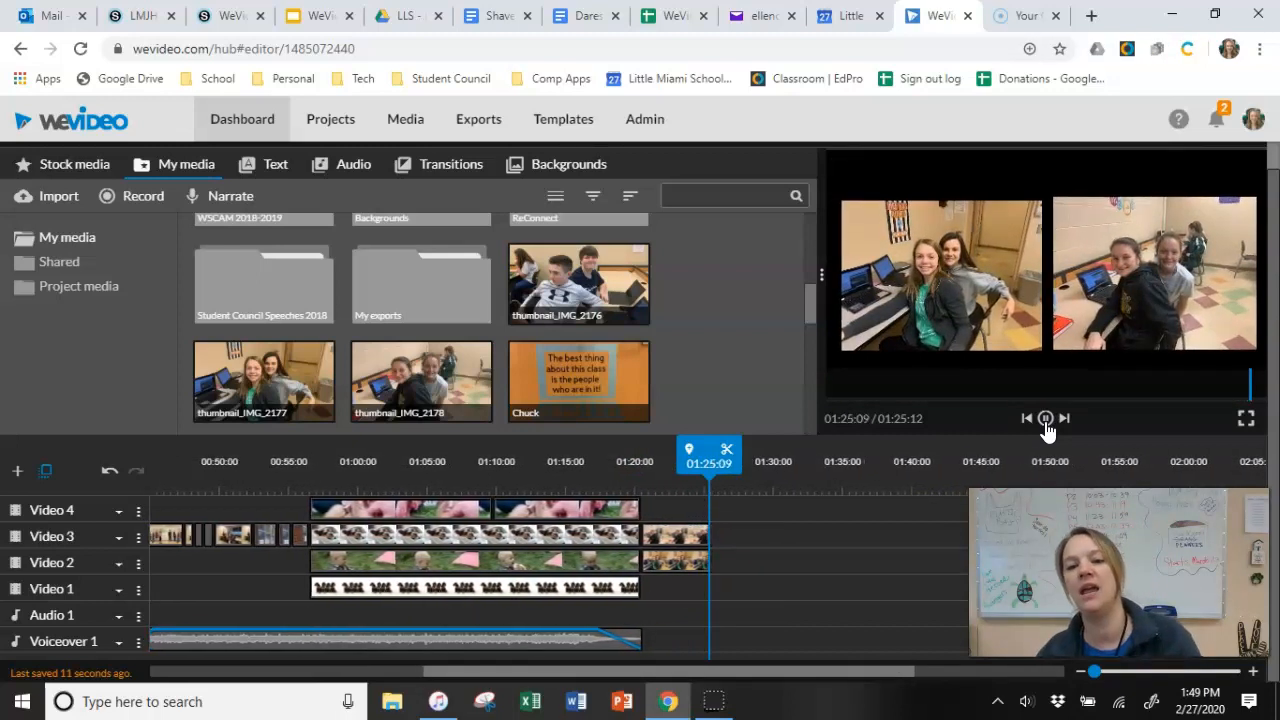
click(1045, 419)
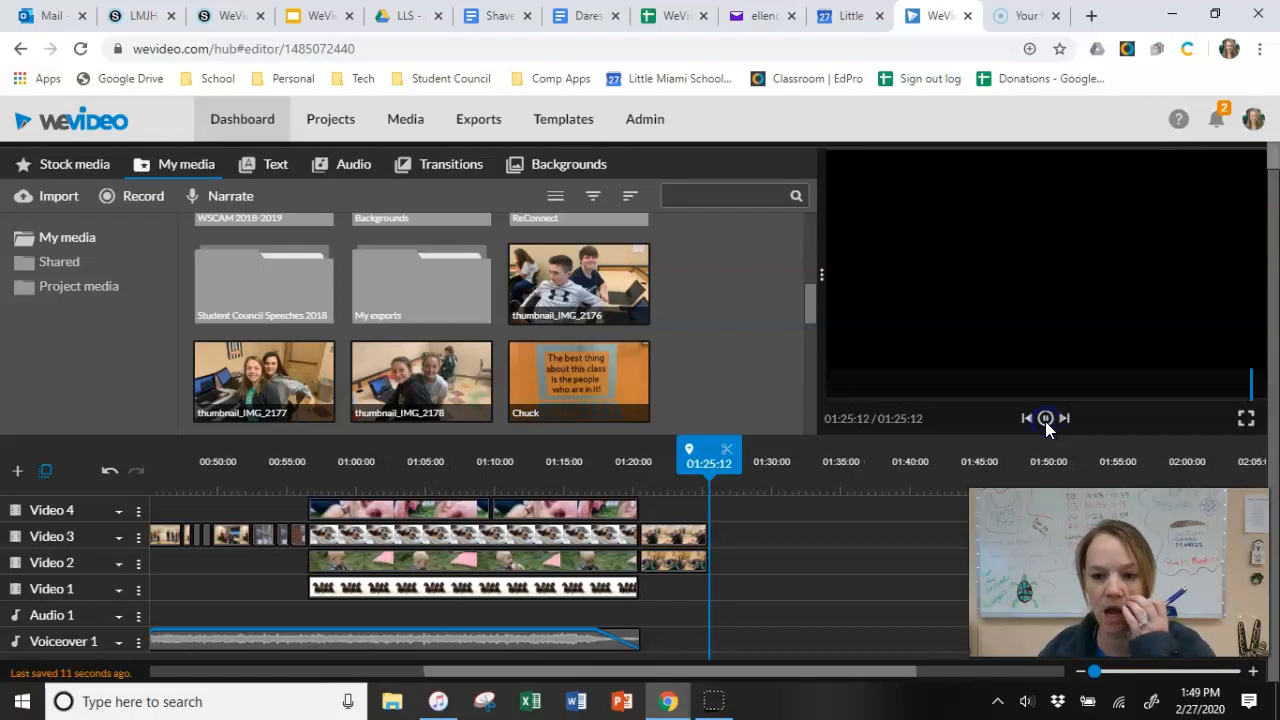